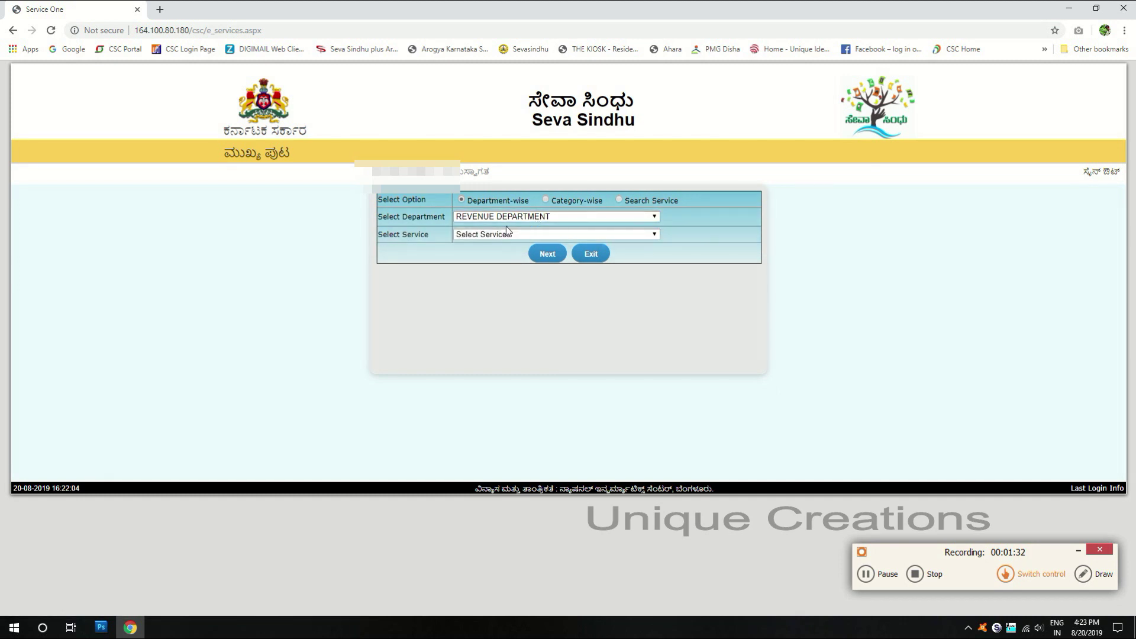
Step: Choose RTC Service under the Revenue Department and proceed to its application page
left_click(503, 235)
scroll(504, 393, "down", 7)
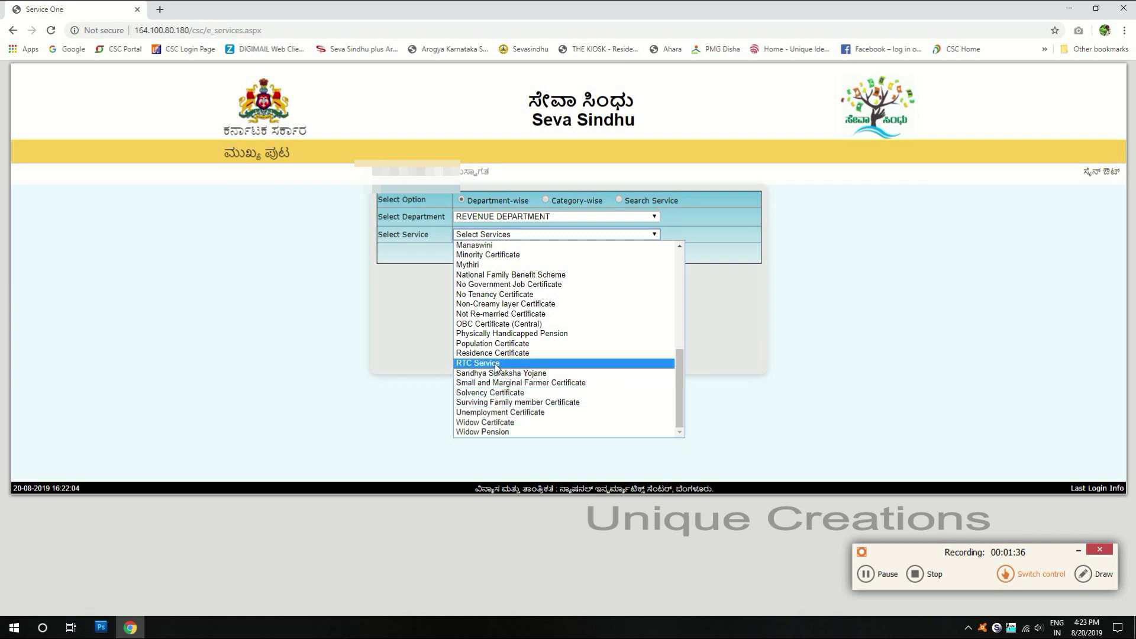
left_click(496, 364)
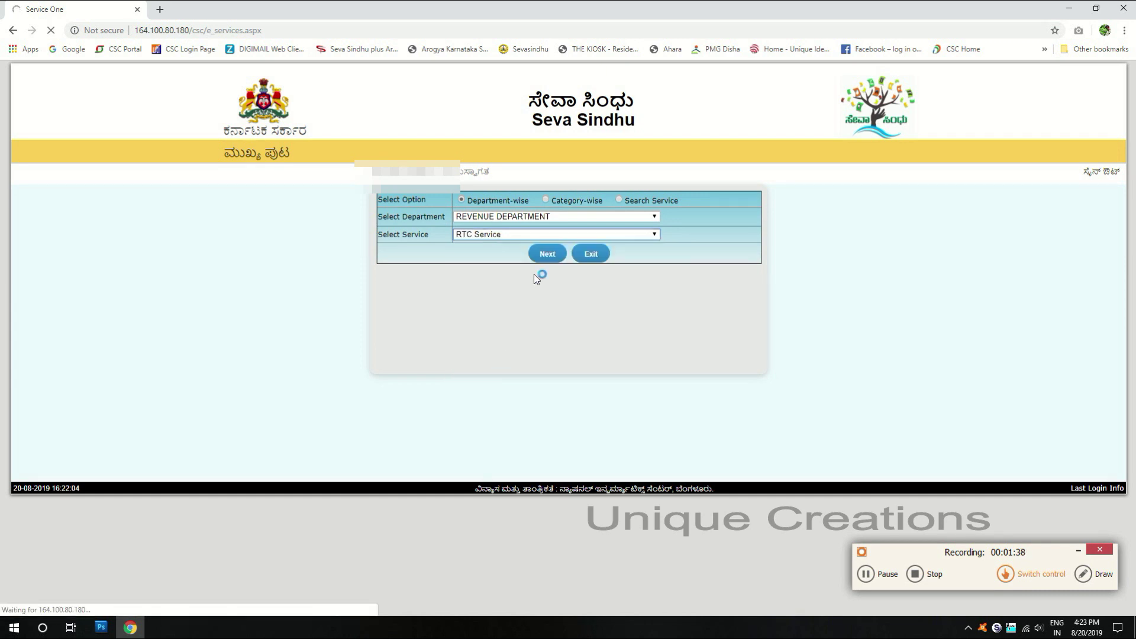
left_click(548, 255)
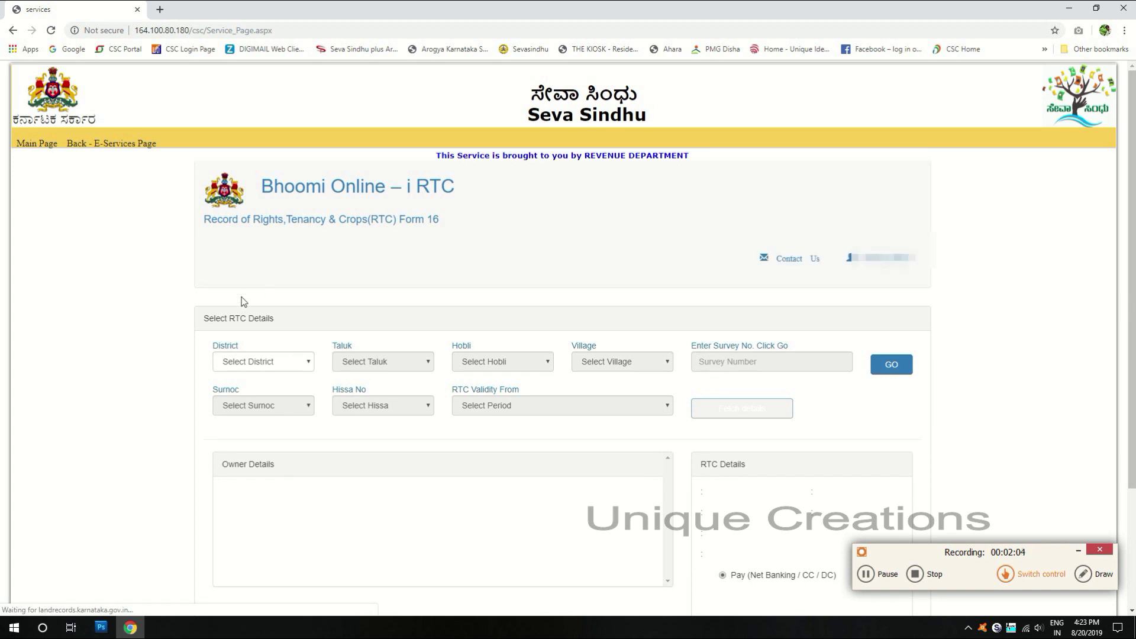
Step: Set the RTC details' district to Uttar Kannada and the taluk to SIRSI
left_click(275, 362)
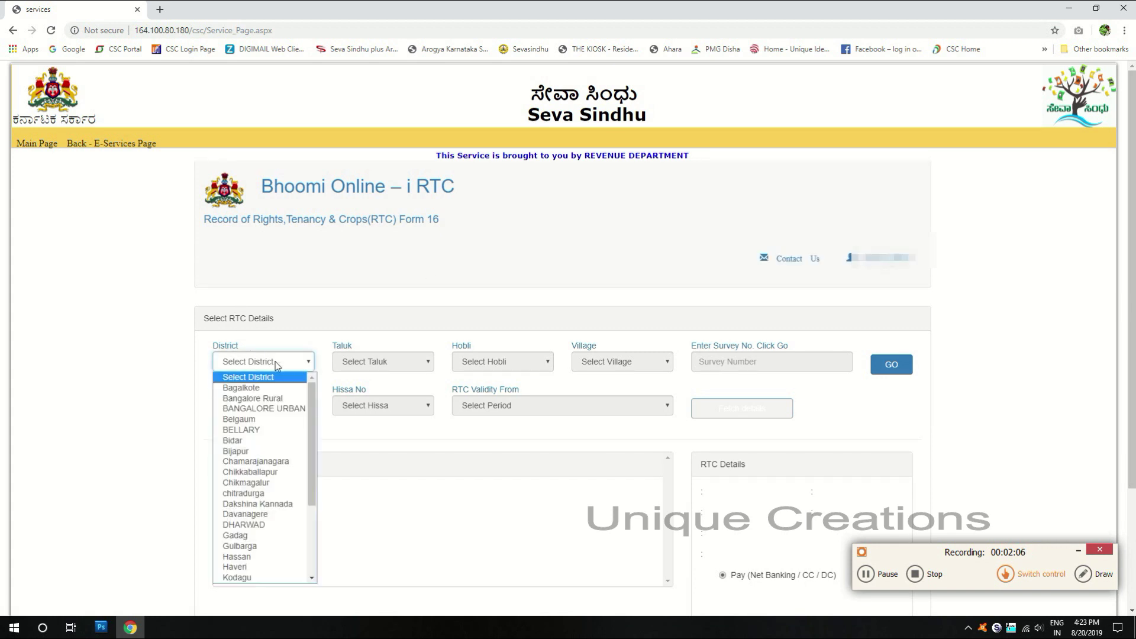
scroll(254, 526, "down", 3)
left_click(252, 567)
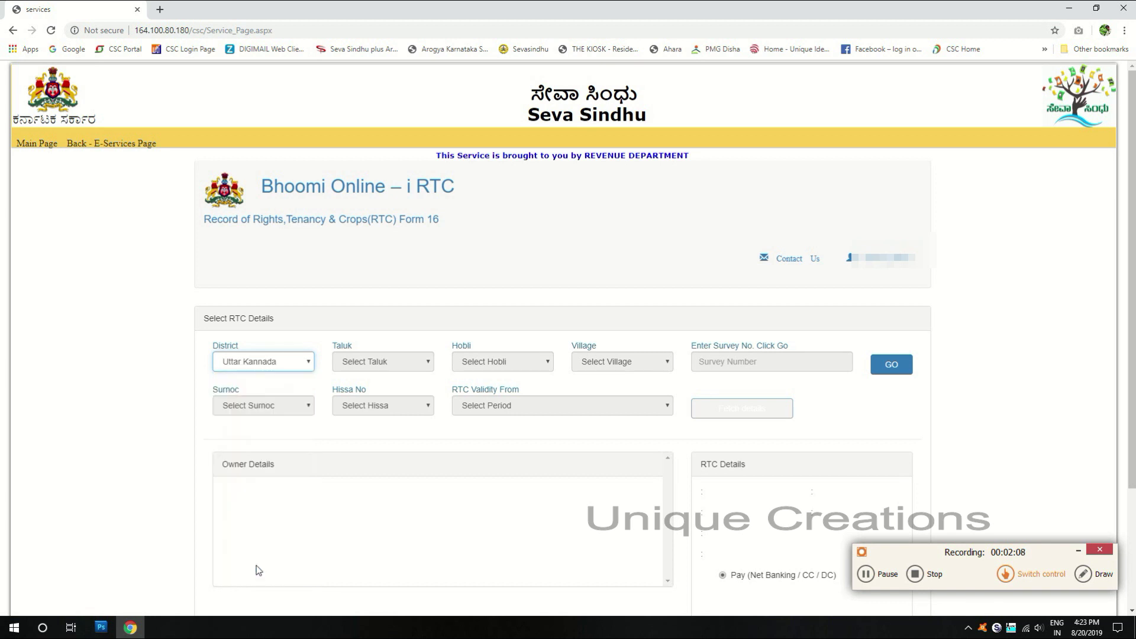
left_click(1078, 549)
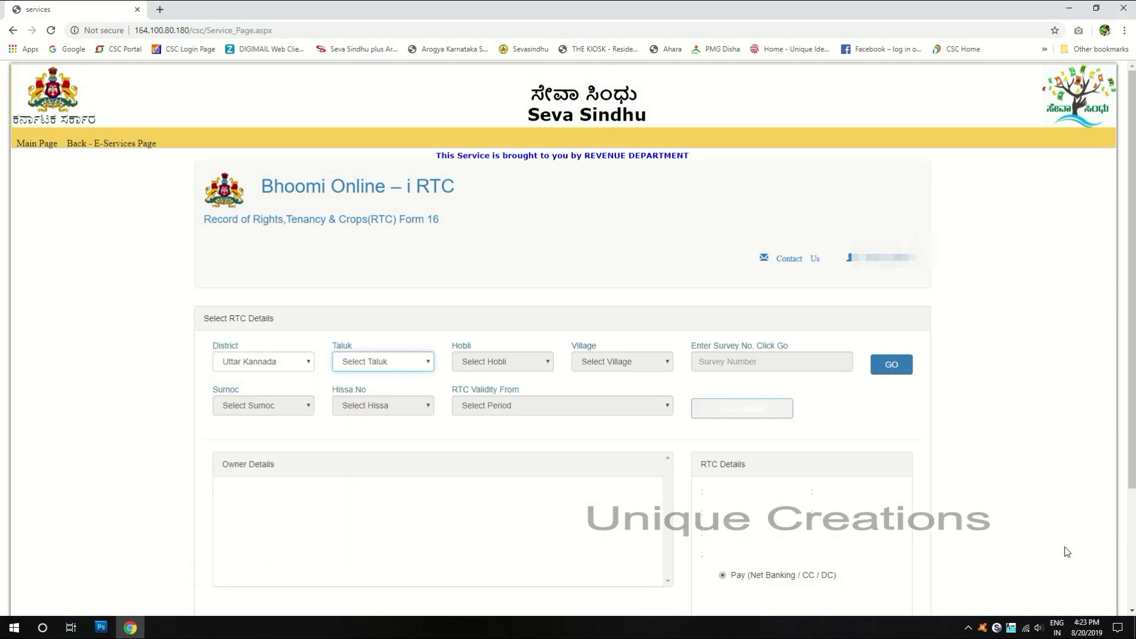
left_click(392, 365)
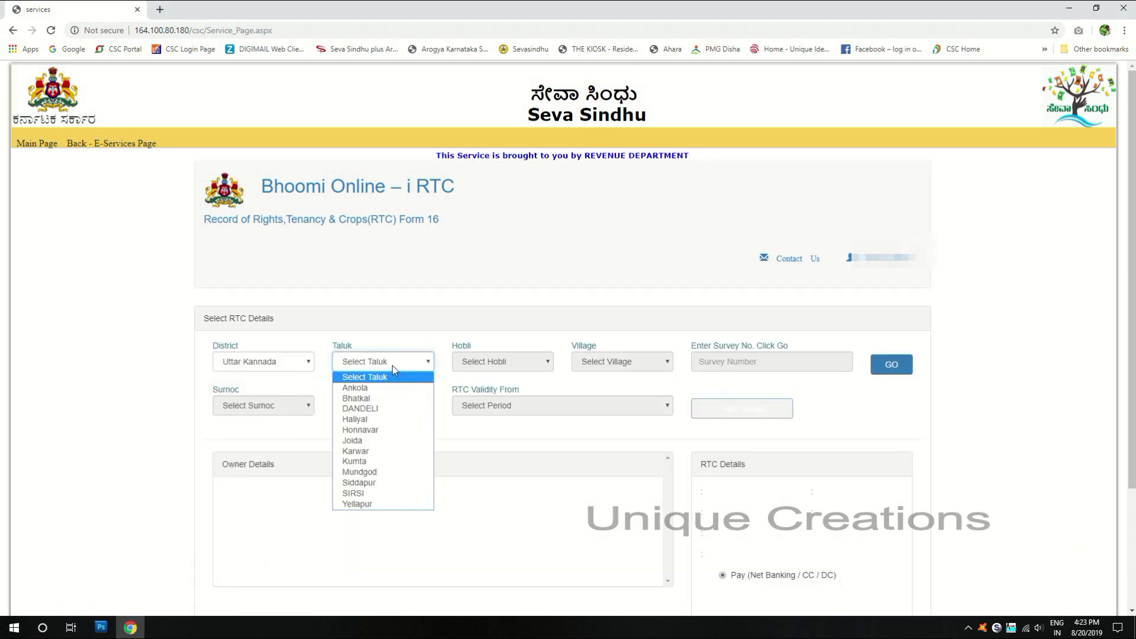
left_click(371, 494)
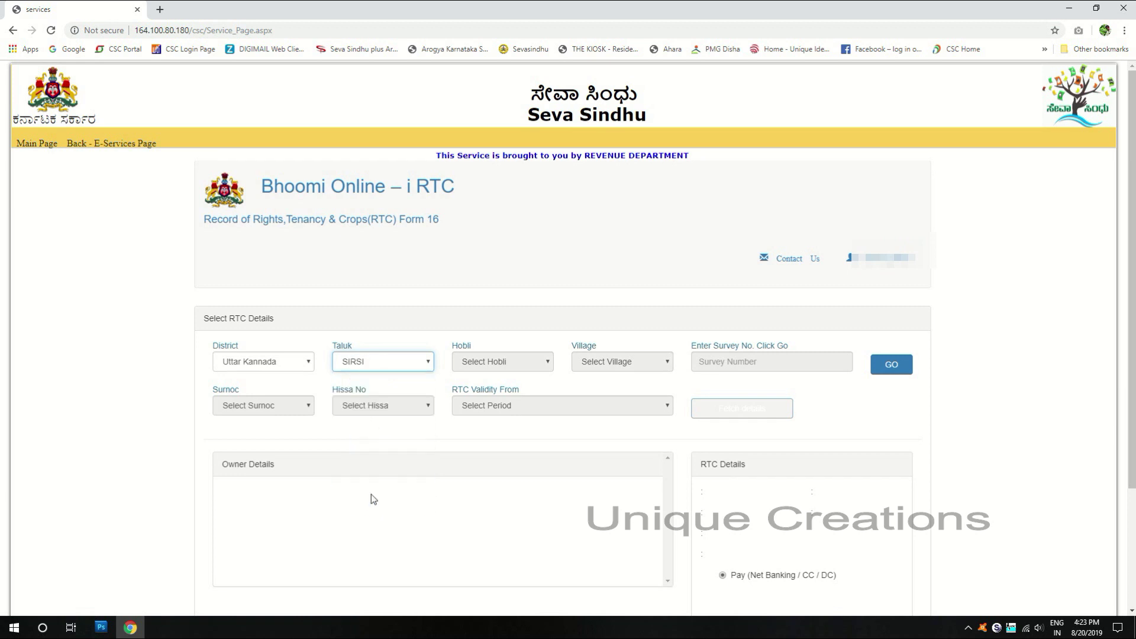
Step: Set the hobli to BANAVASI and choose the village of the land record
left_click(541, 366)
left_click(513, 397)
left_click(517, 364)
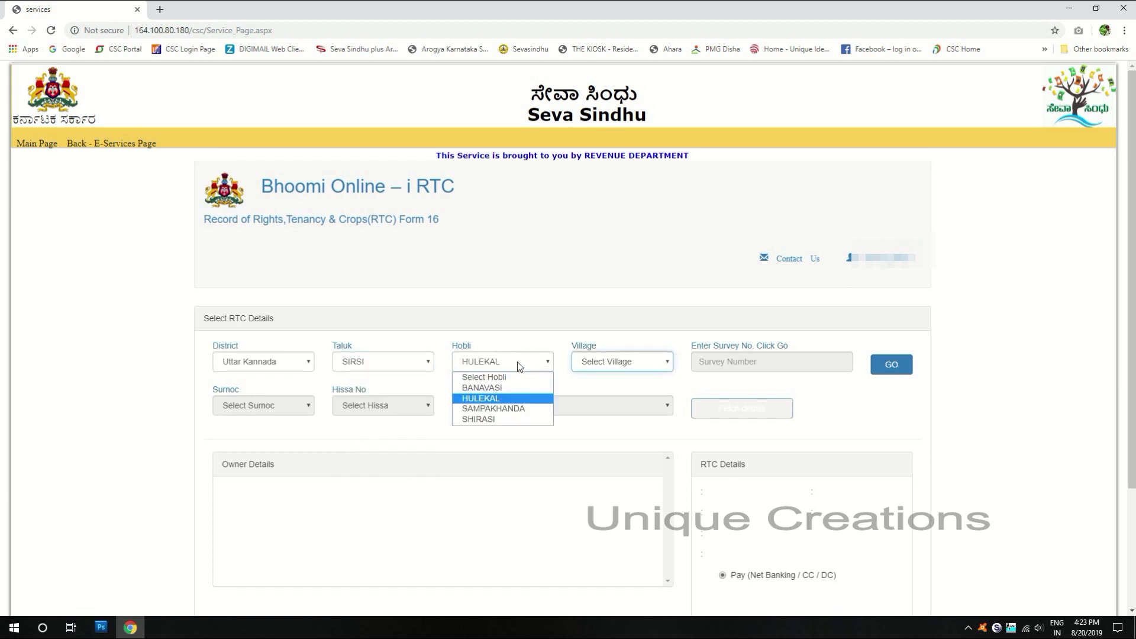
left_click(506, 388)
left_click(595, 364)
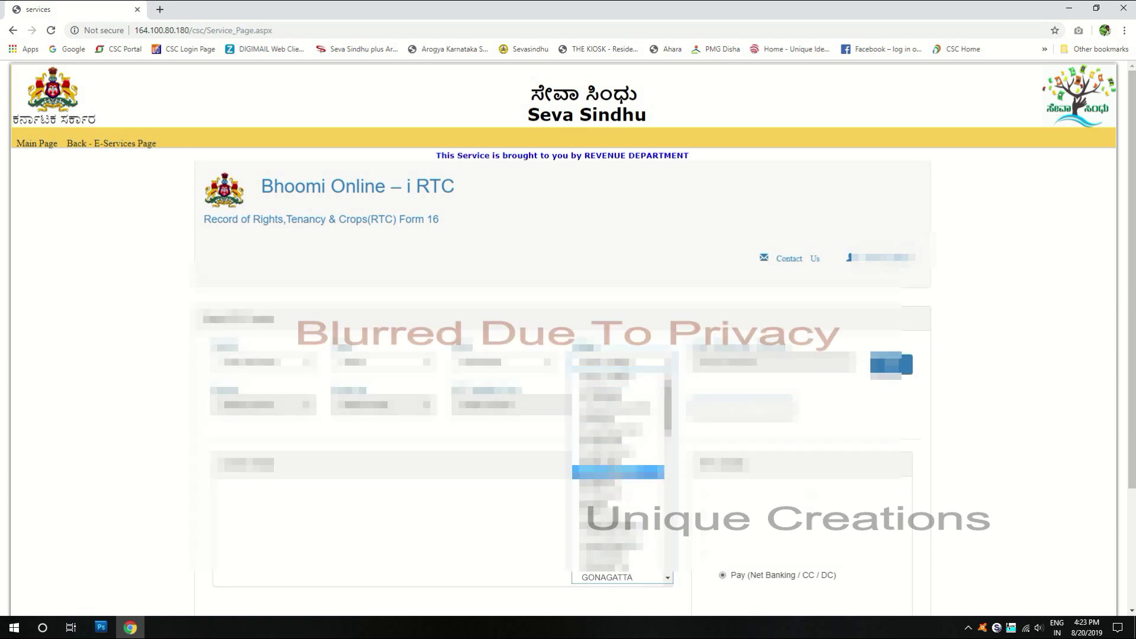
left_click(611, 472)
Step: Enter the land's survey number and choose its Surnoc and Hissa number
left_click(763, 363)
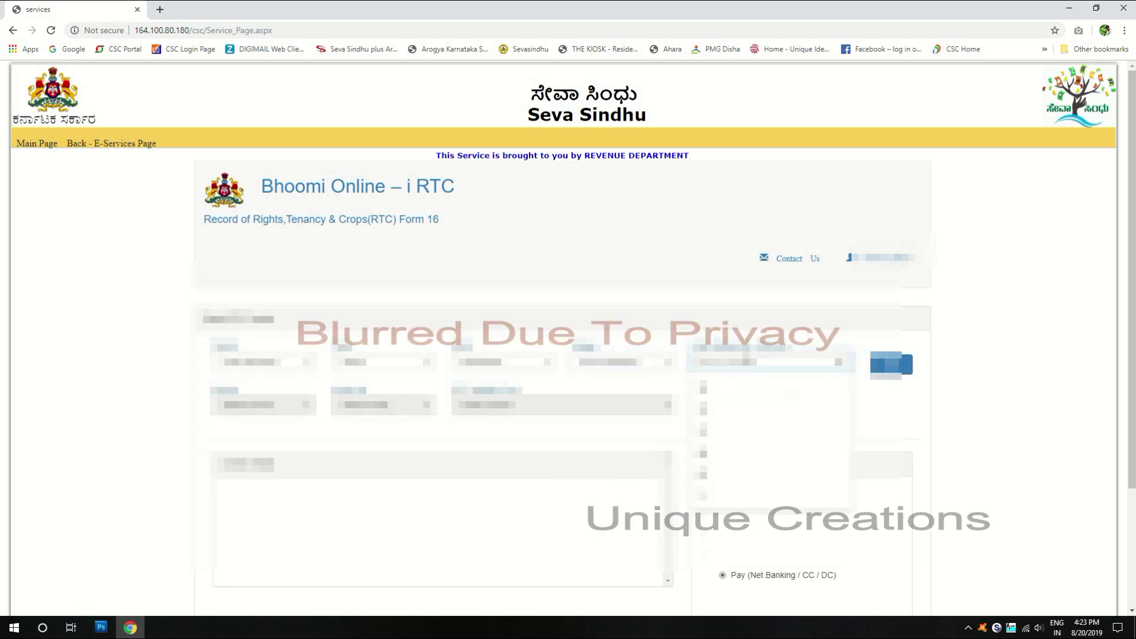
left_click(763, 490)
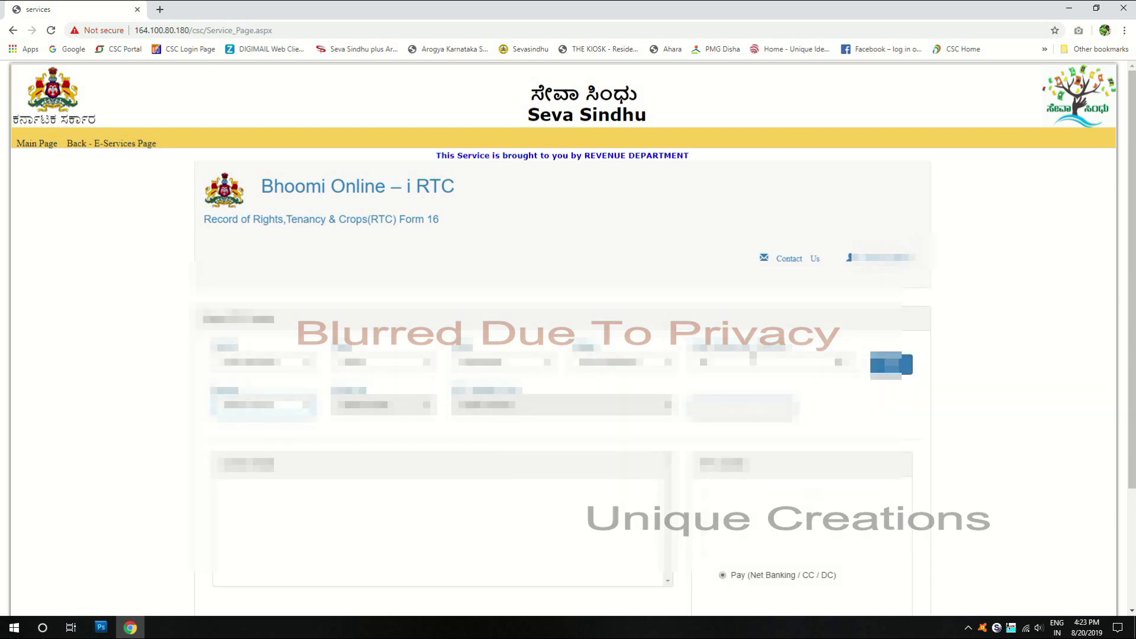
left_click(290, 414)
left_click(264, 433)
left_click(403, 407)
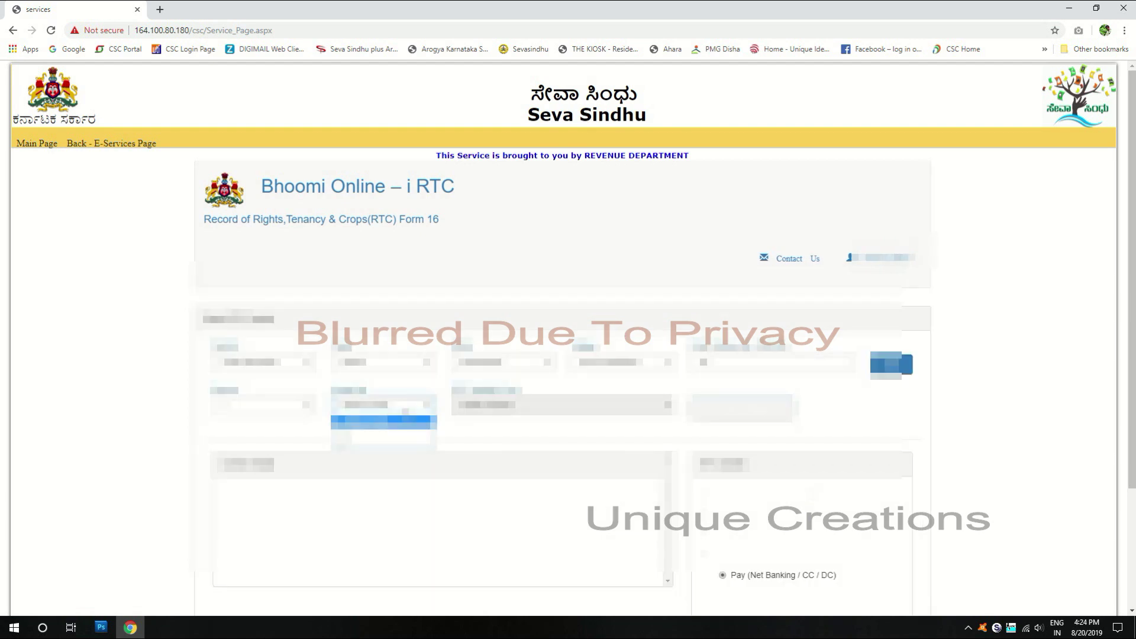
left_click(390, 434)
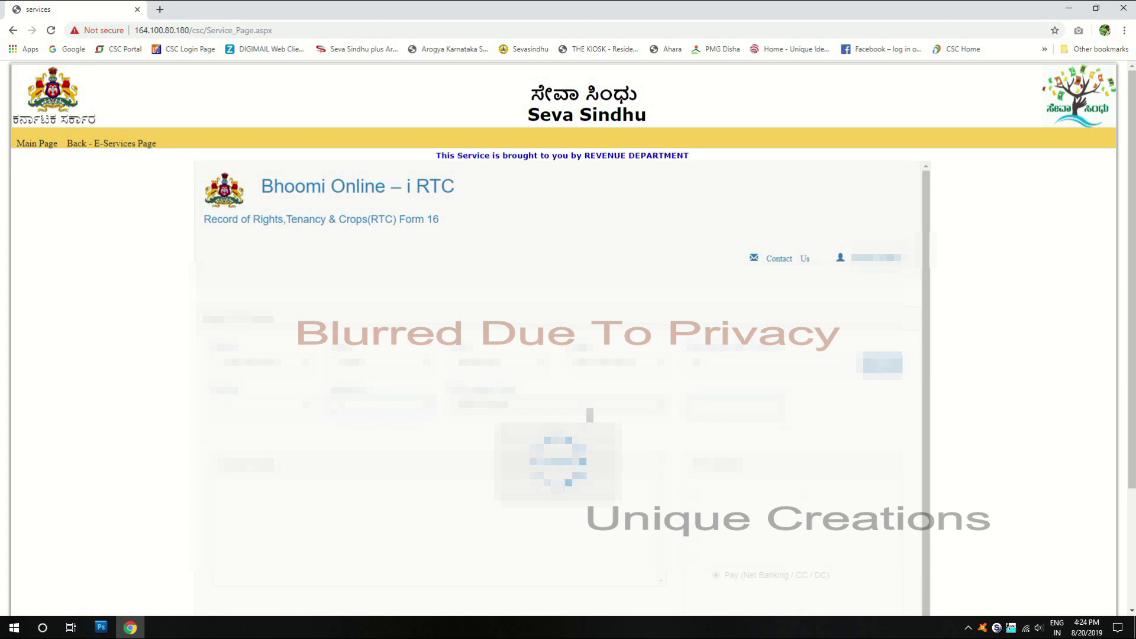
Step: Choose the RTC validity period and fetch the owner and RTC details
left_click(590, 406)
left_click(586, 429)
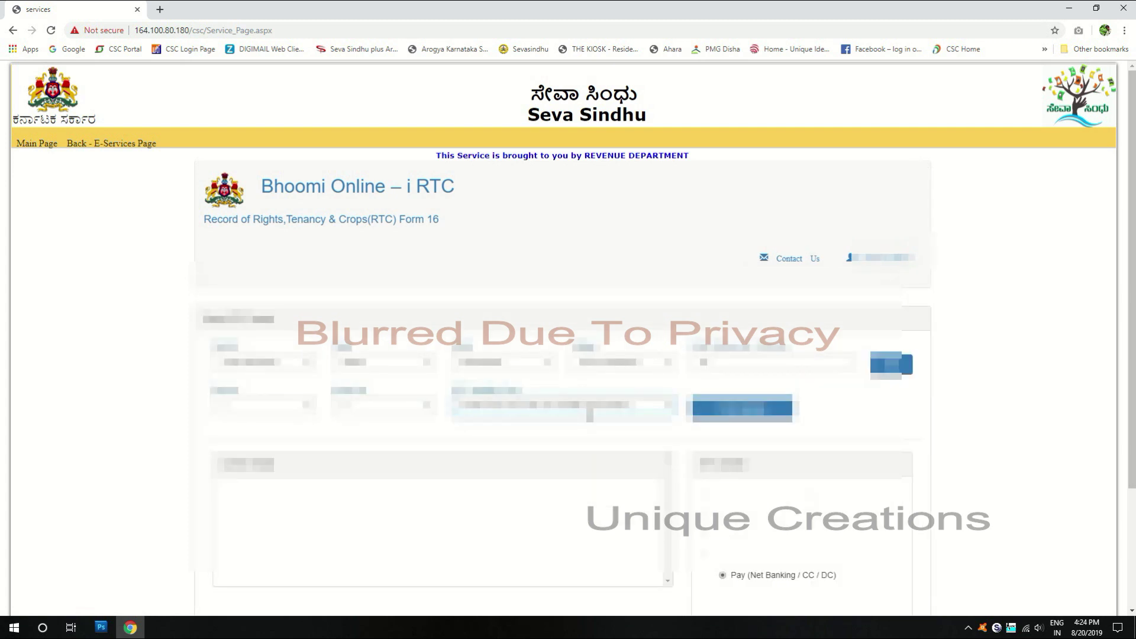
left_click(753, 415)
scroll(745, 450, "down", 2)
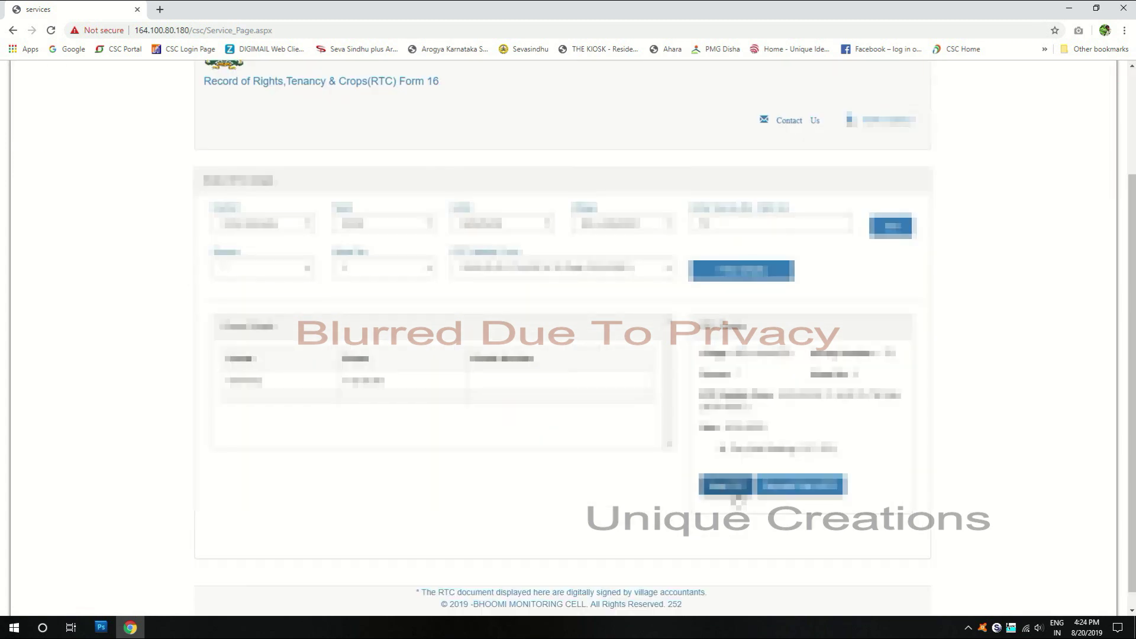
Step: Preview the RTC document and look it over from beginning to end
left_click(736, 491)
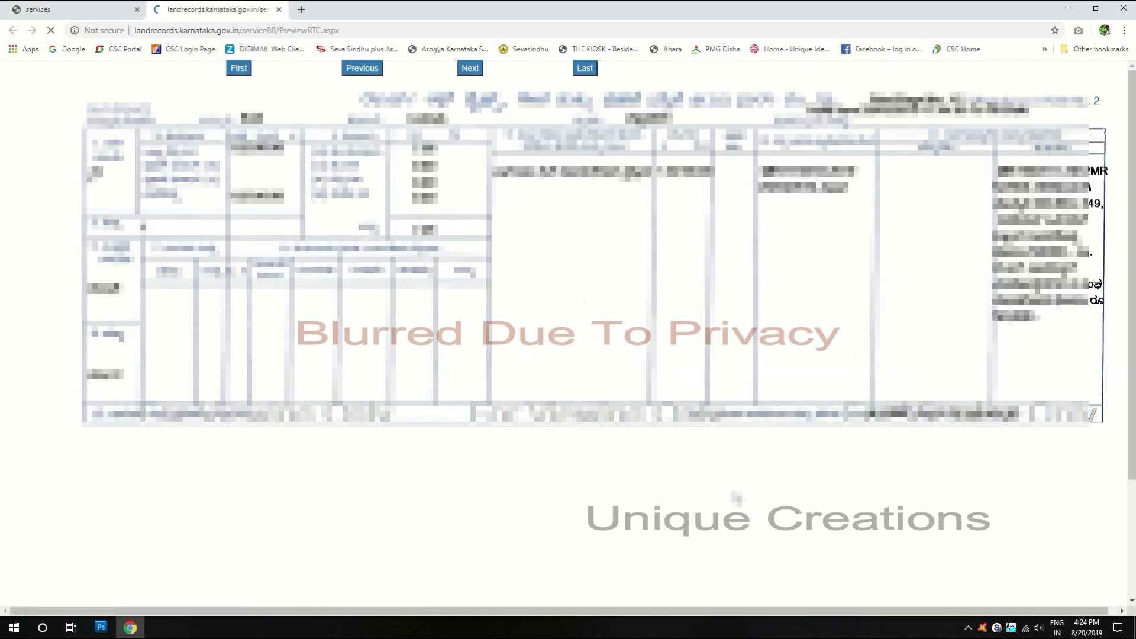
scroll(715, 472, "down", 2)
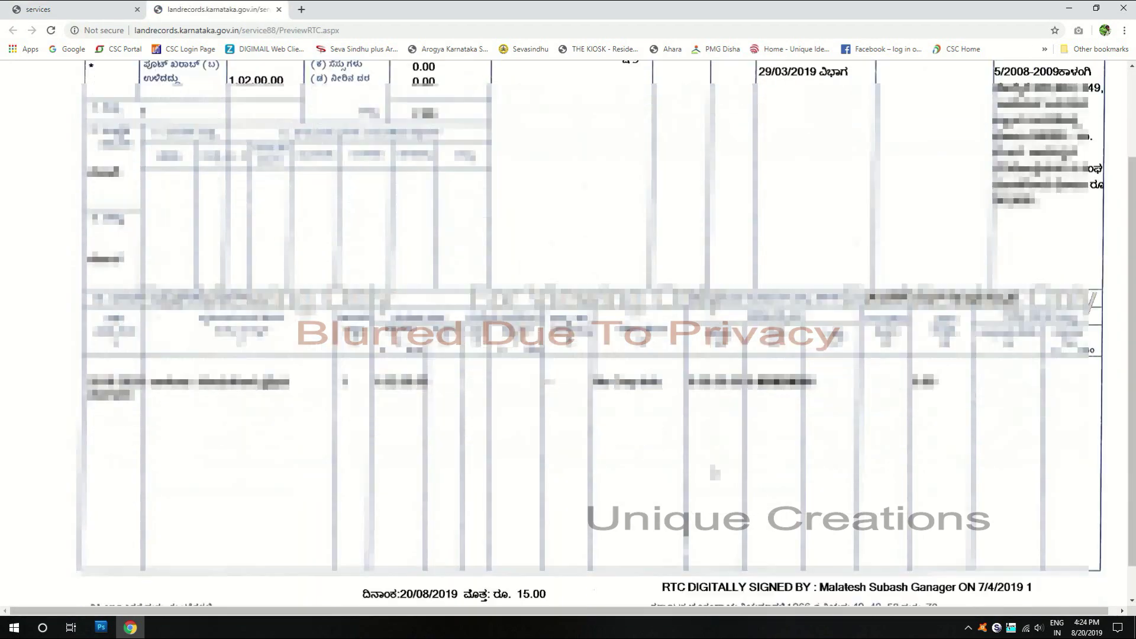
scroll(715, 473, "up", 3)
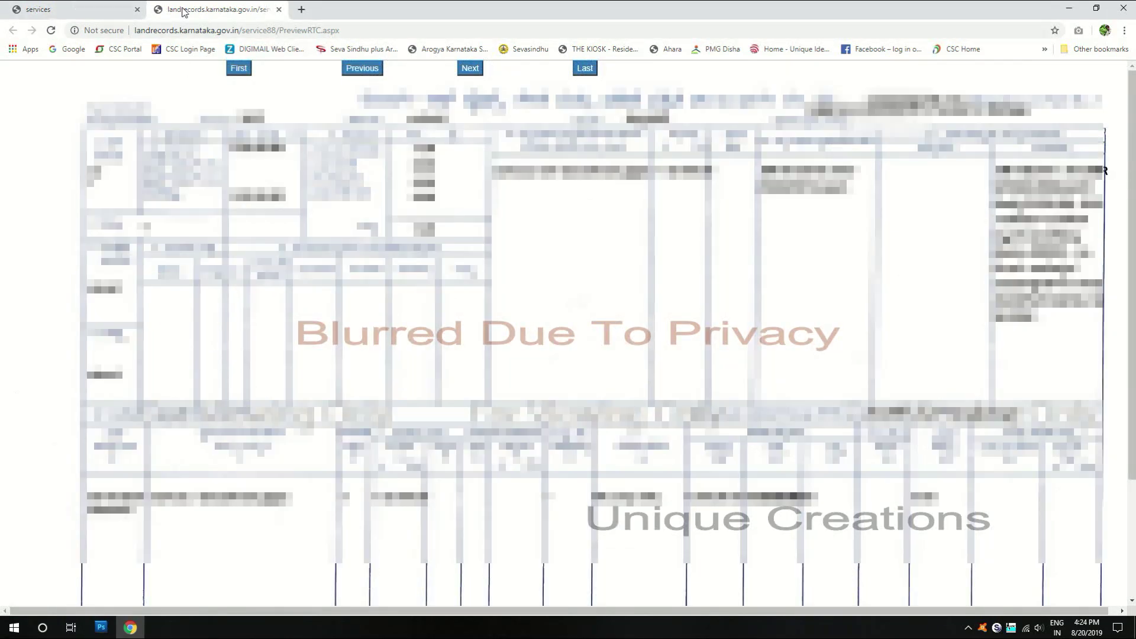
Step: Return to the service page with the fetched details and submit the RTC request for payment
left_click(73, 6)
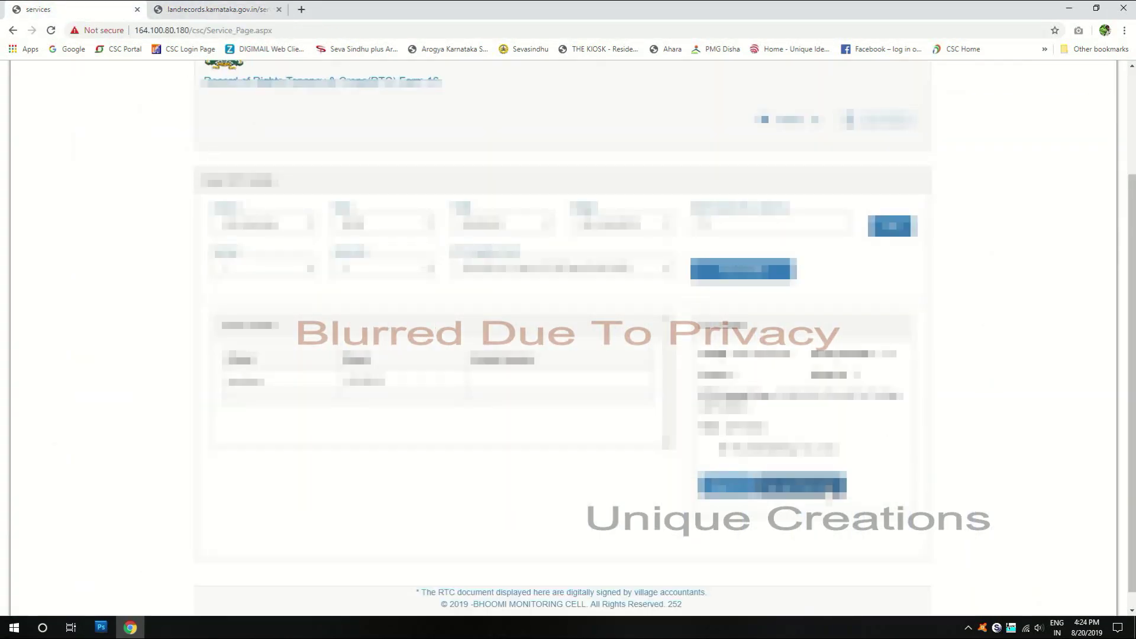
left_click(638, 121)
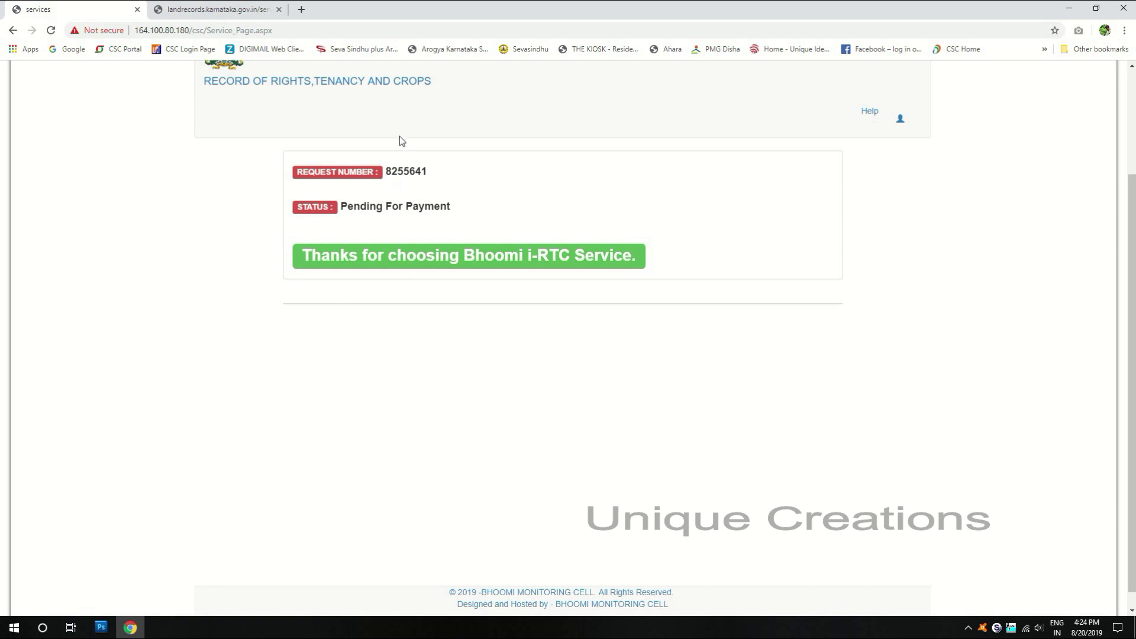
Step: Go back to the main page and open the list of applications pending for payment
scroll(374, 168, "up", 1)
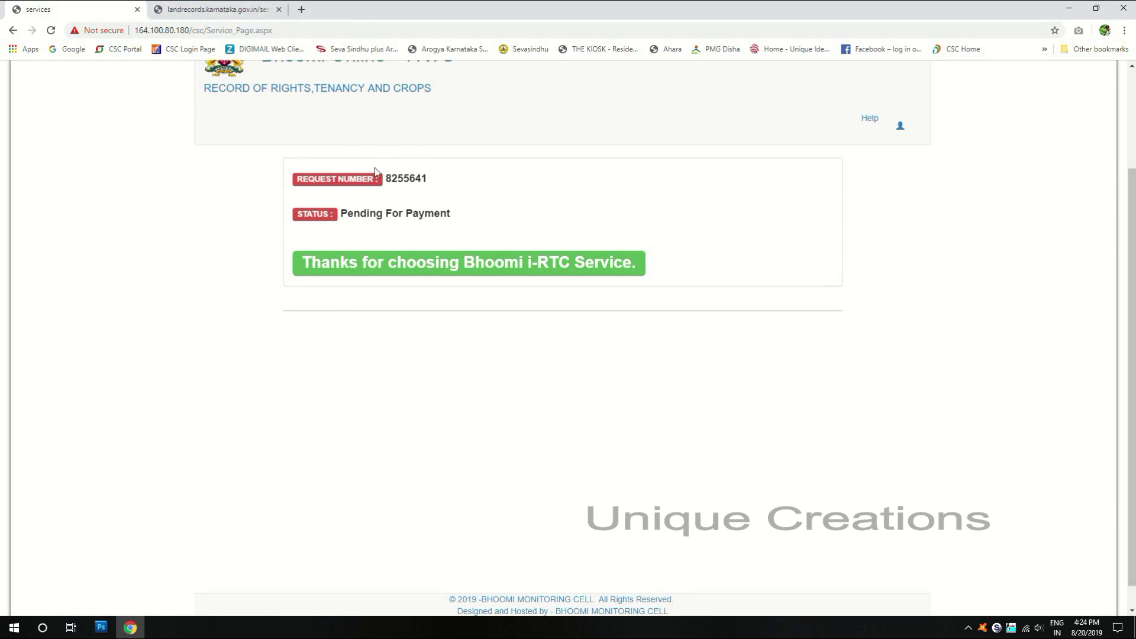
scroll(374, 169, "up", 2)
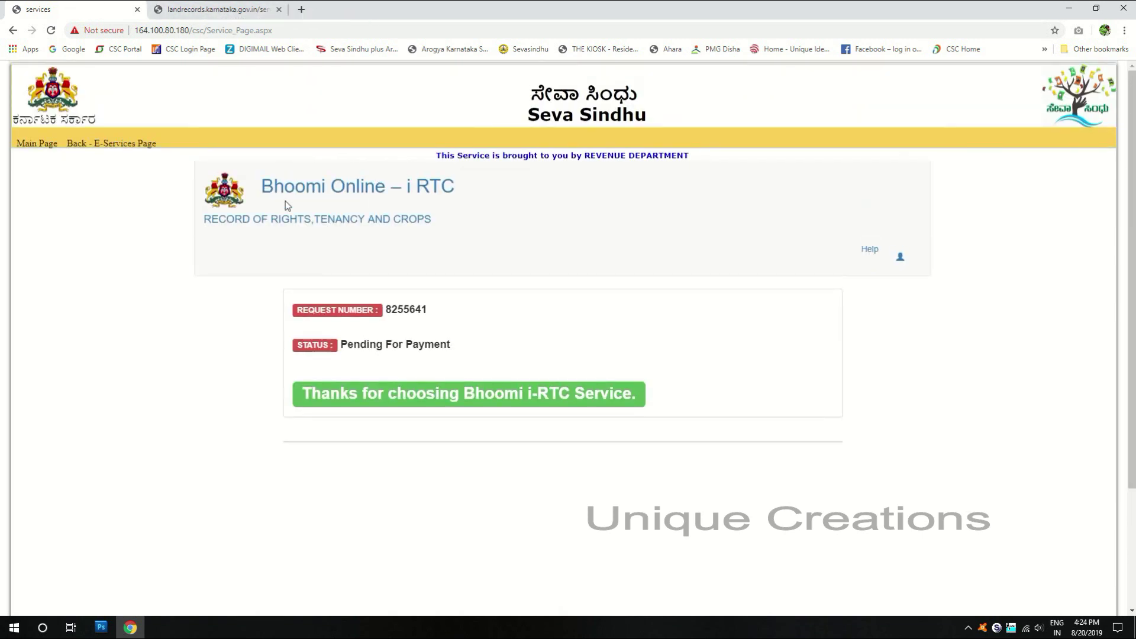
left_click(48, 147)
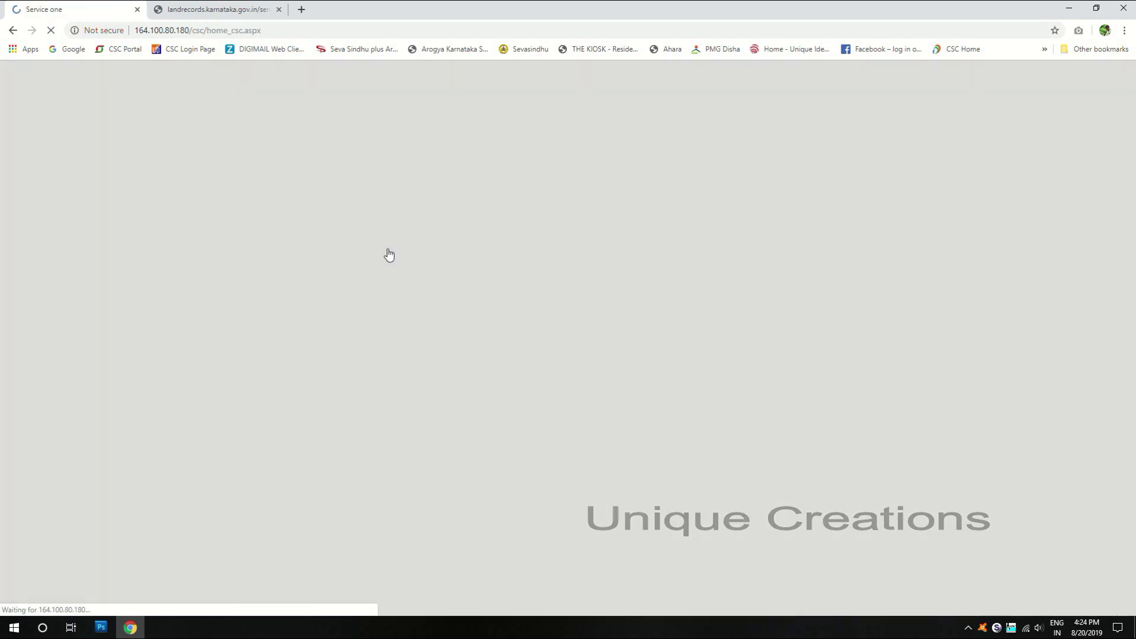
mouse_move(151, 195)
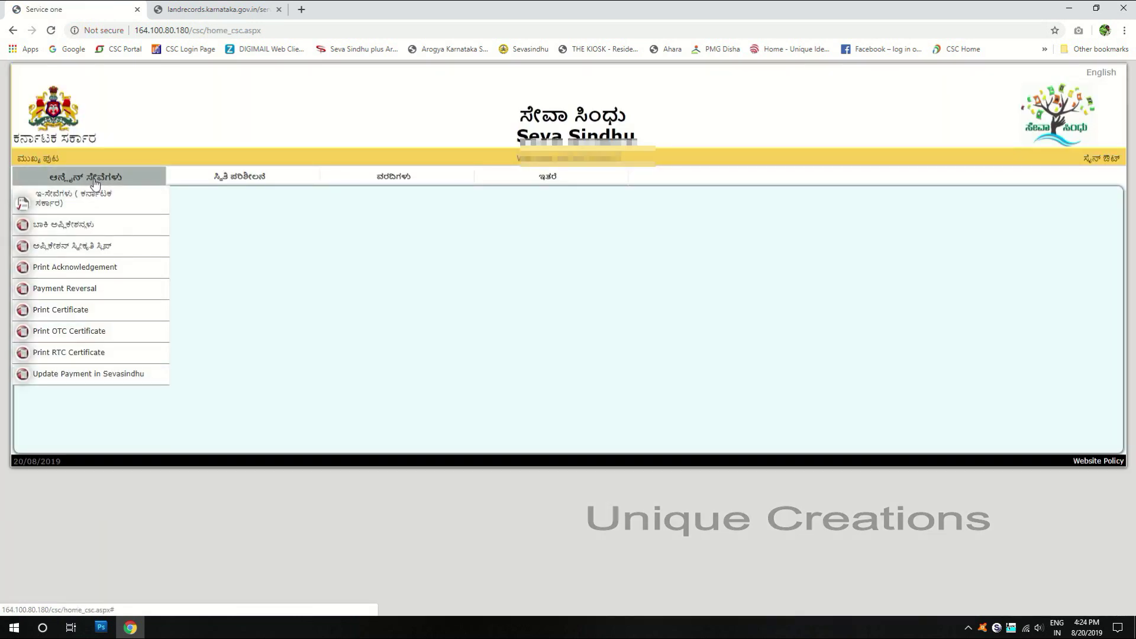
left_click(84, 227)
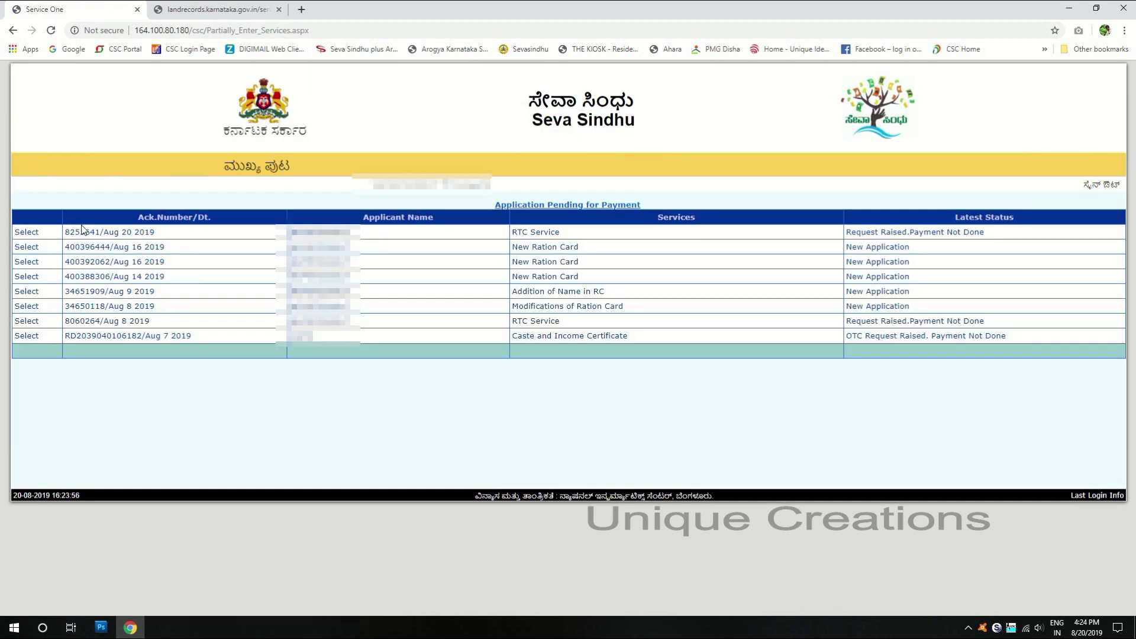
Step: Select the RTC Service application dated Aug 20 2019 and confirm its payment
left_click(32, 234)
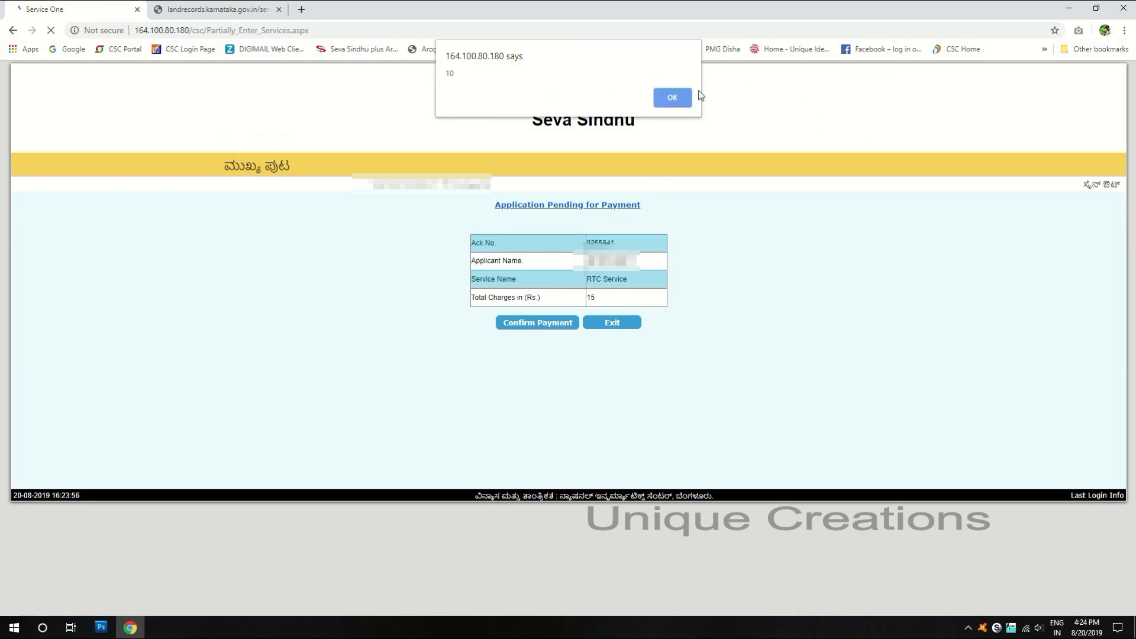
left_click(673, 97)
left_click(545, 323)
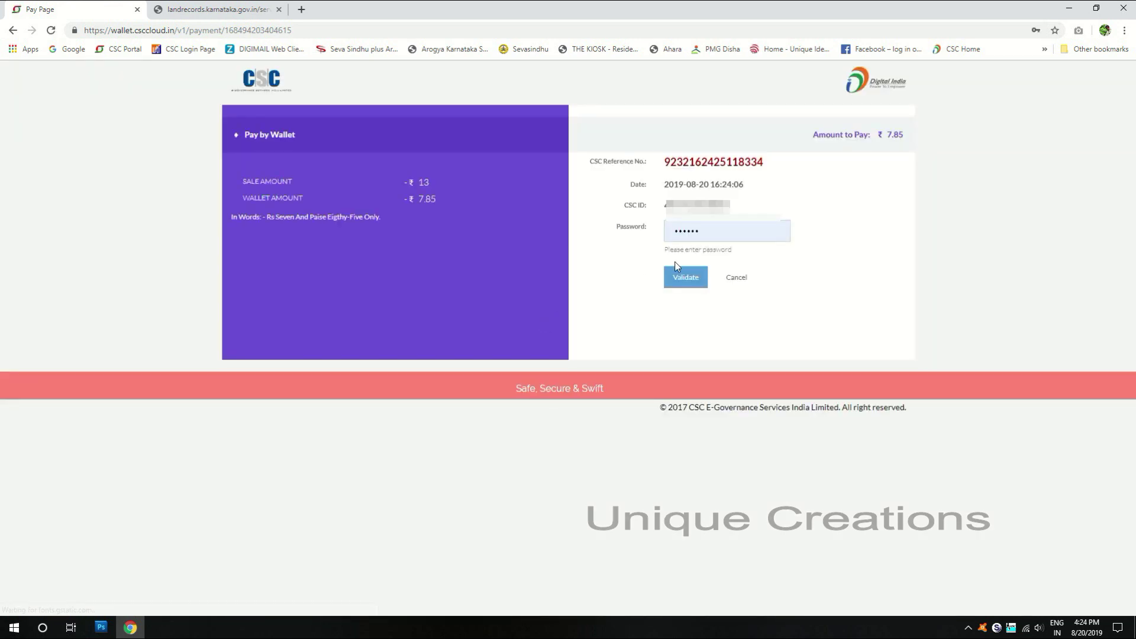
Step: Replace the prefilled wallet password with a newly entered account password and try to validate the payment
double_click(748, 228)
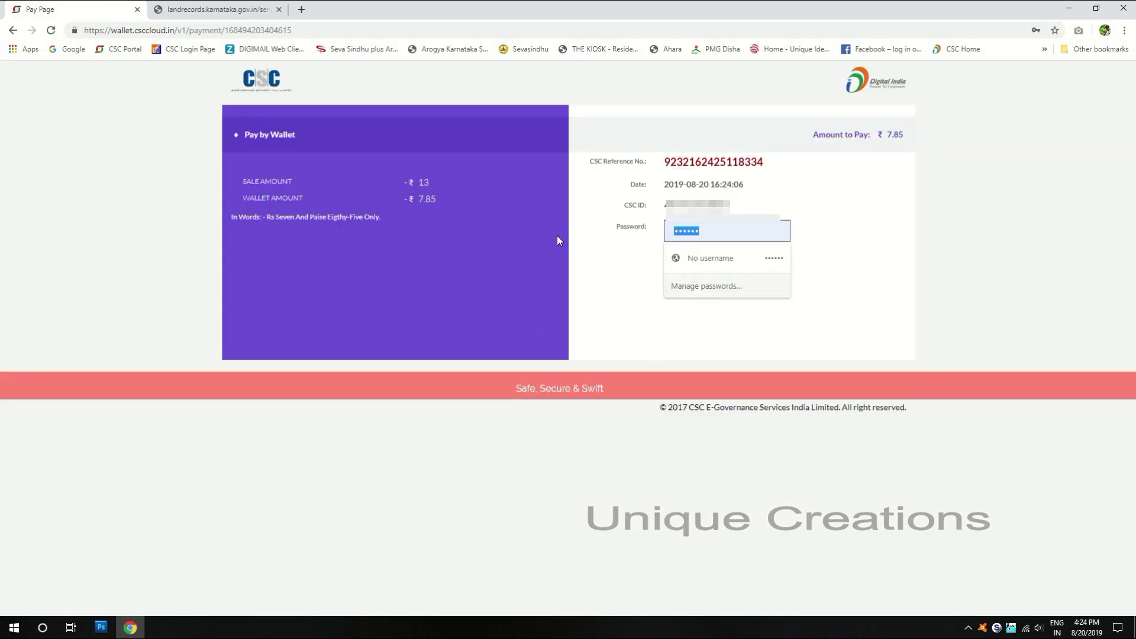
type("******")
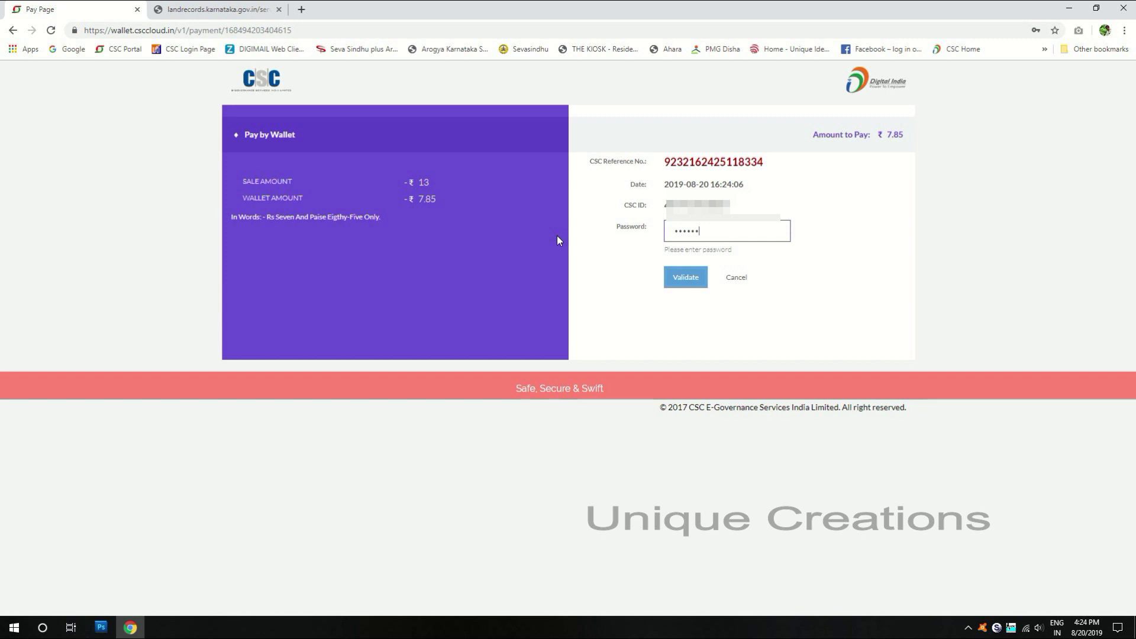
type("******")
left_click(685, 282)
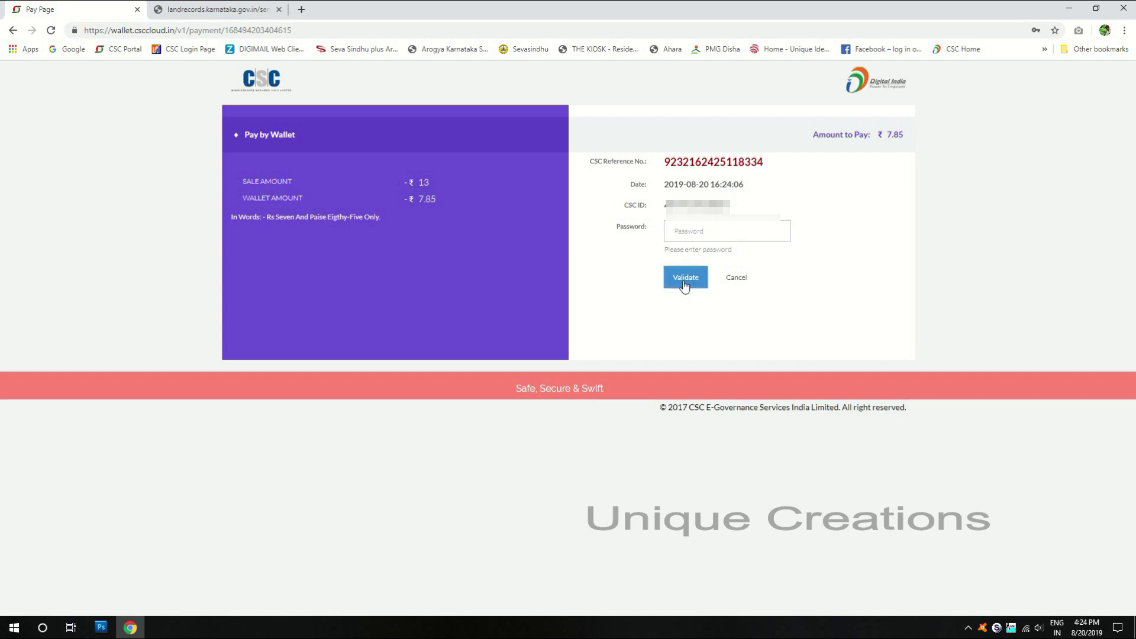
left_click(672, 93)
Step: Enter the wallet account password again, validate it and complete the RTC payment
left_click(734, 236)
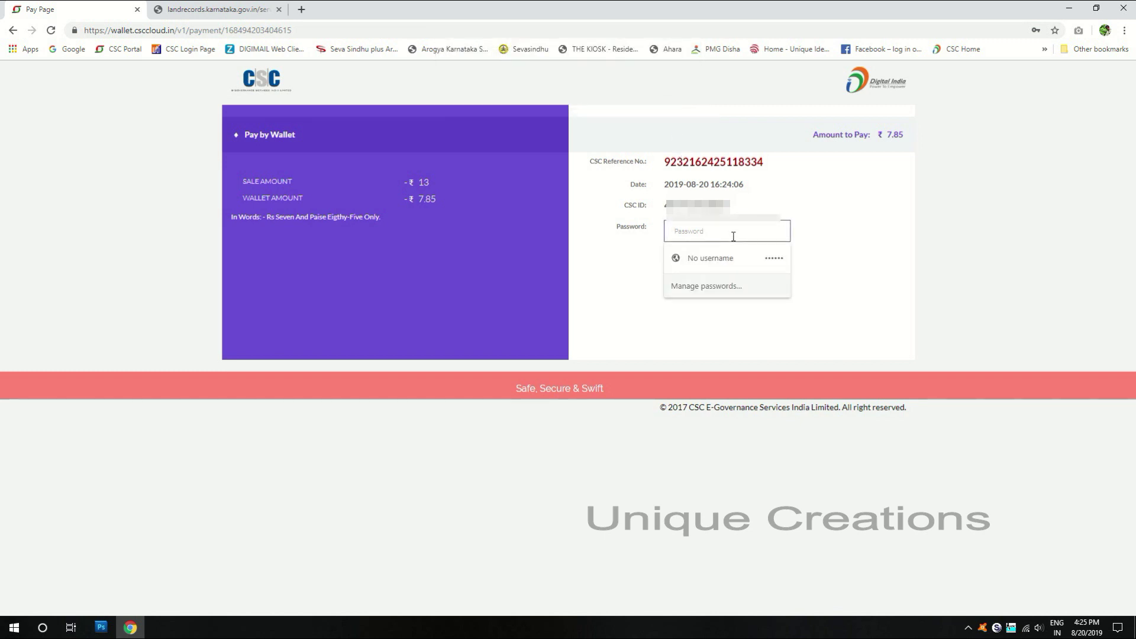
type("a")
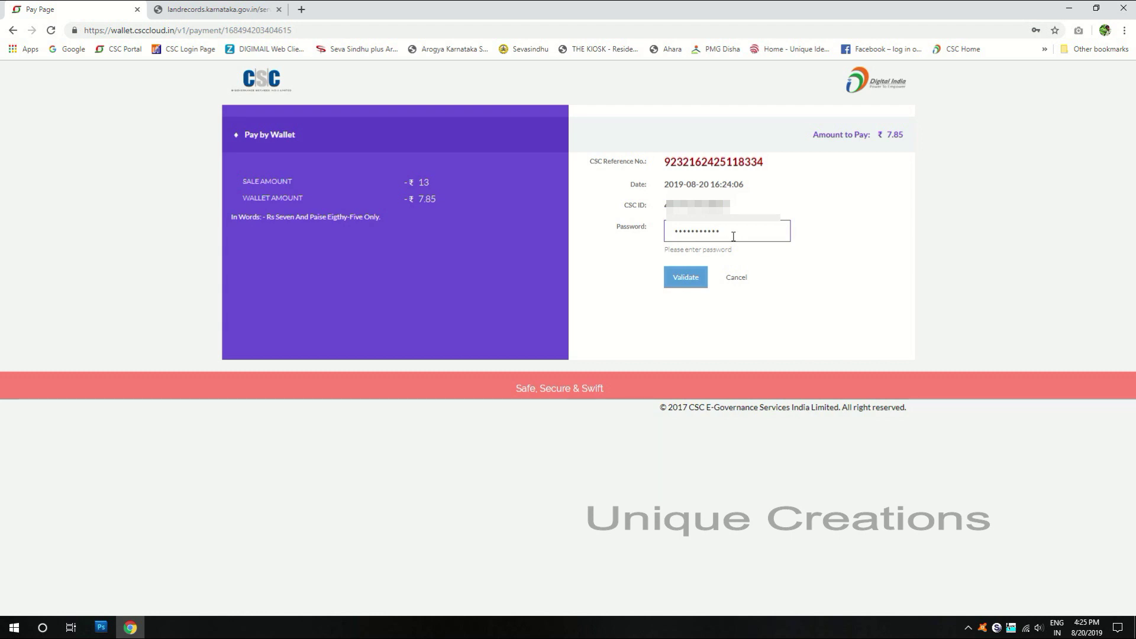
left_click(688, 282)
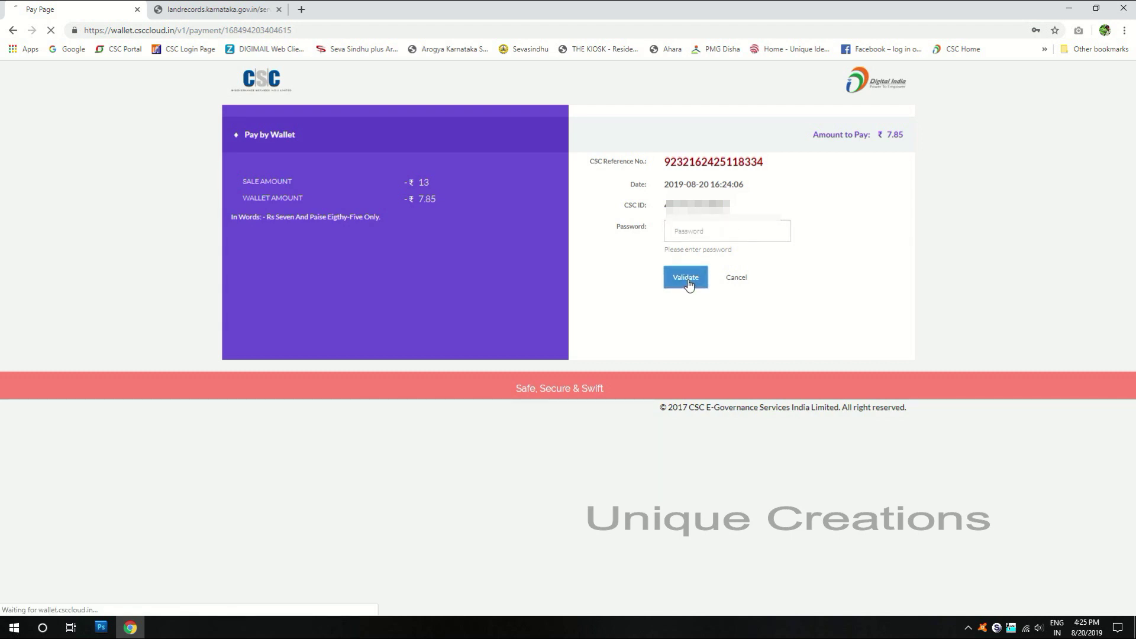
left_click(695, 276)
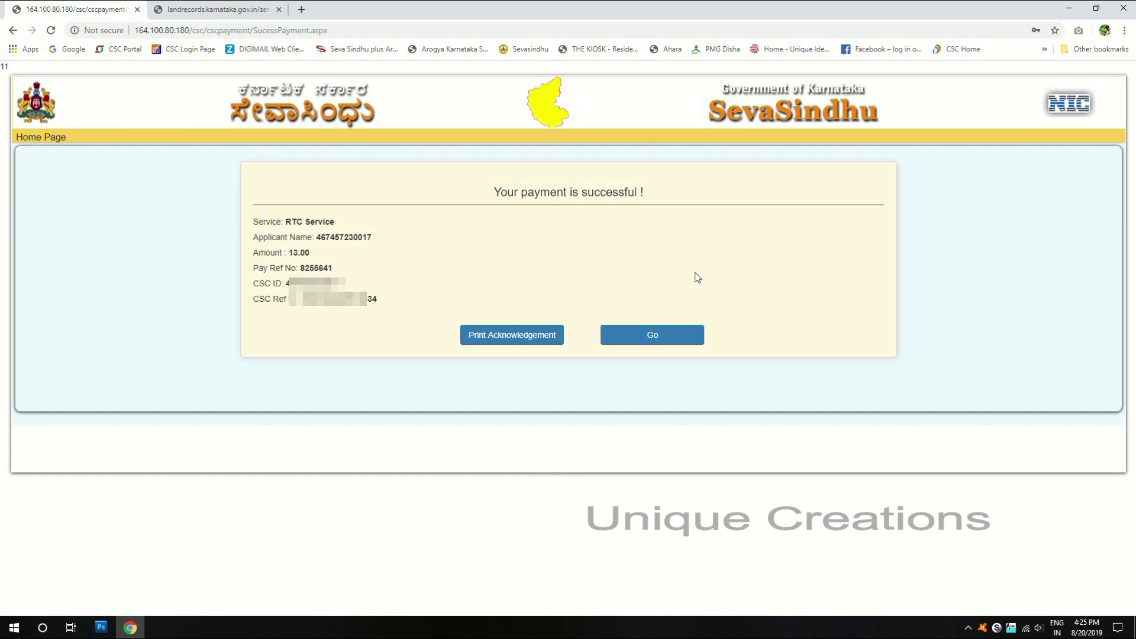
Step: Copy the payment reference number from the successful payment details and proceed from the payment page
double_click(315, 268)
key("ctrl+c")
left_click(635, 335)
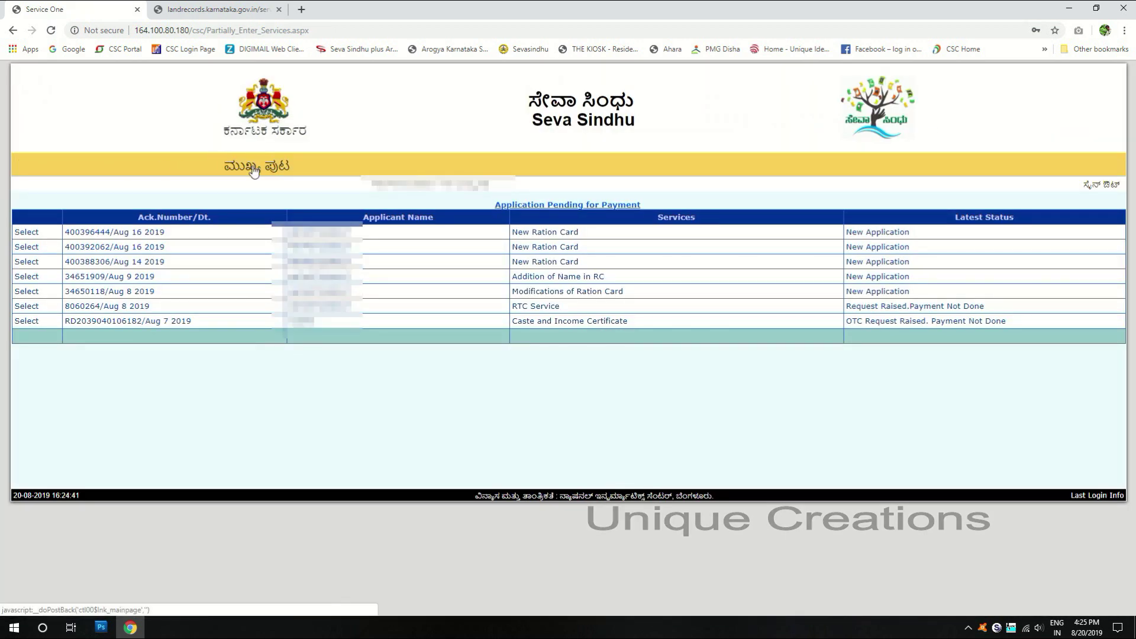
Step: Return to the Seva Sindhu main page and open the form for printing an RTC certificate
left_click(254, 169)
mouse_move(126, 177)
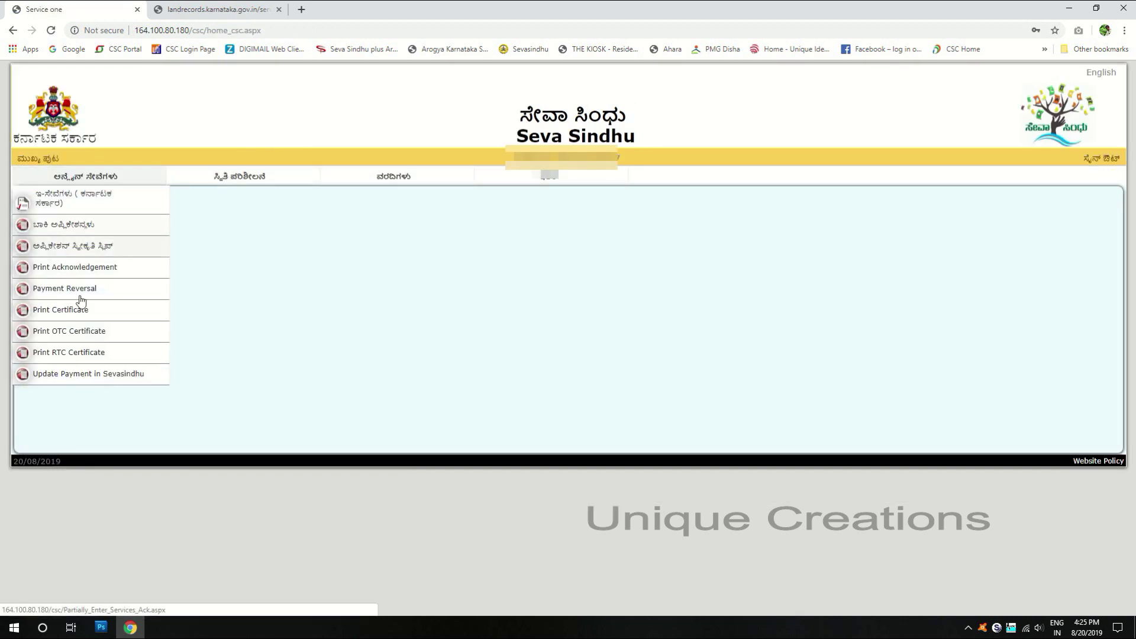
left_click(82, 354)
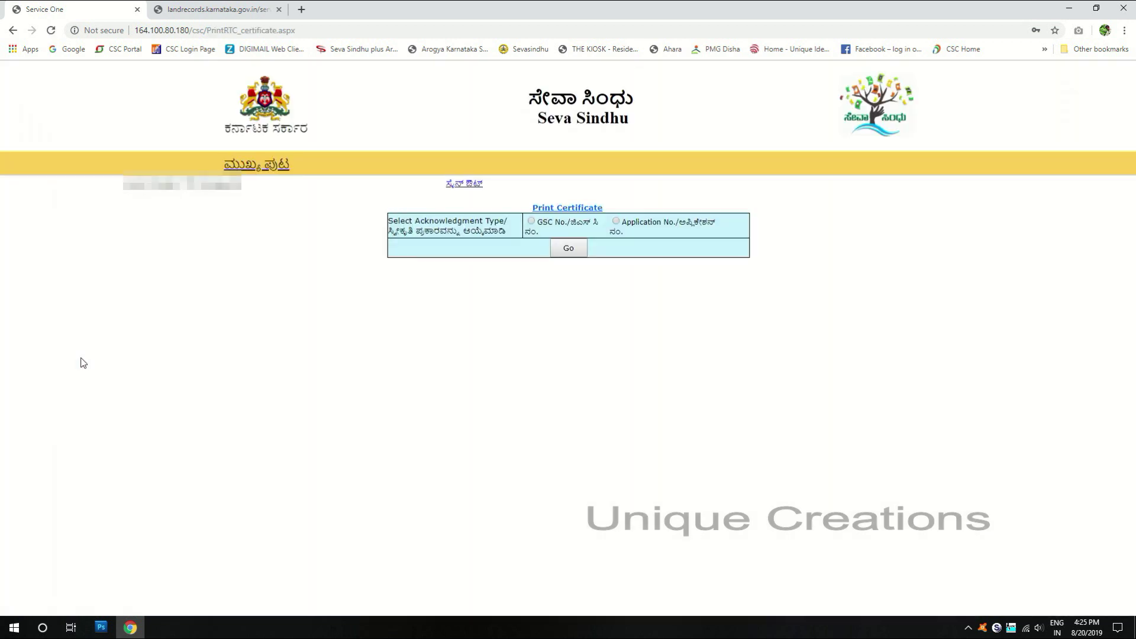
Step: Choose Application No. as the acknowledgment type, ಕಂದಾಯ ಇಲಾಖೆ as the department and RTC Service as the service
left_click(618, 221)
left_click(613, 246)
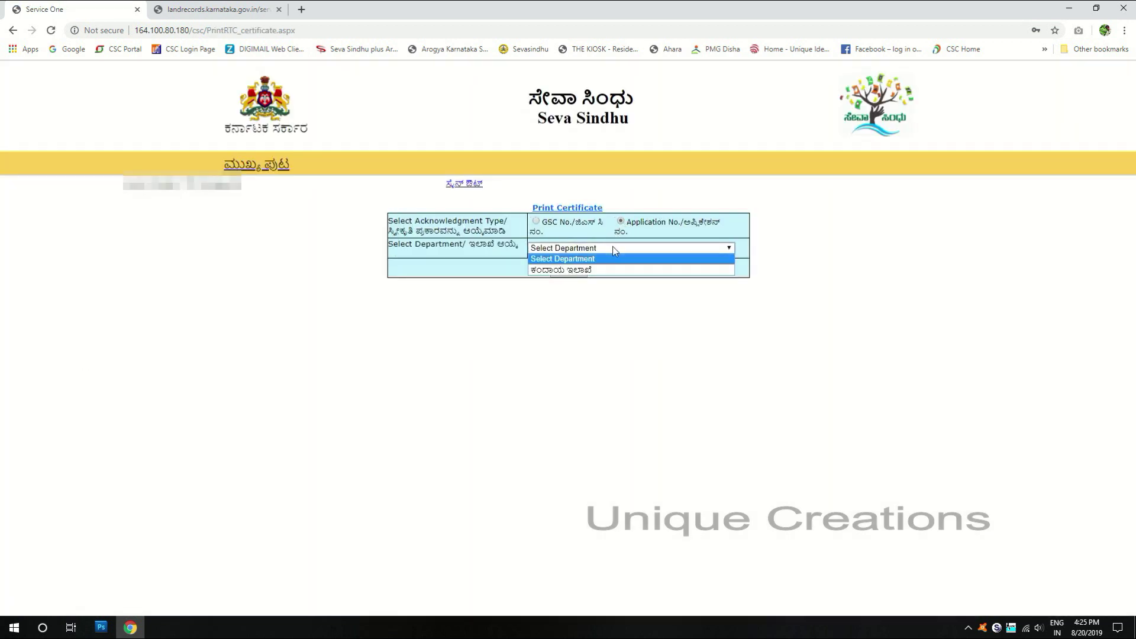
left_click(599, 270)
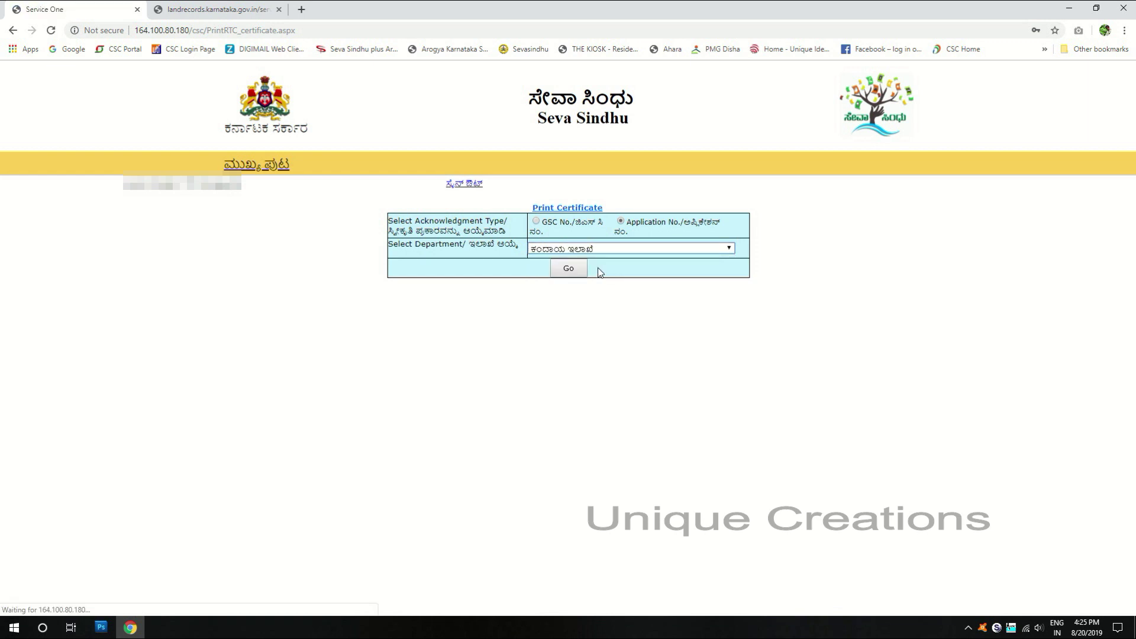
left_click(597, 264)
scroll(590, 421, "down", 2)
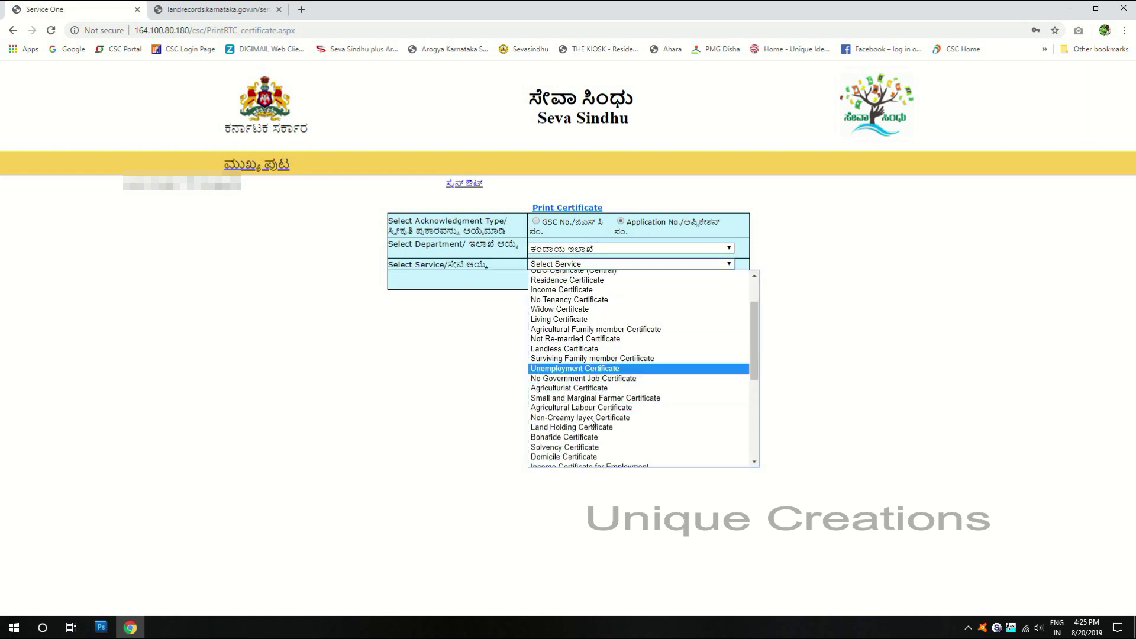
scroll(590, 421, "down", 3)
left_click(579, 463)
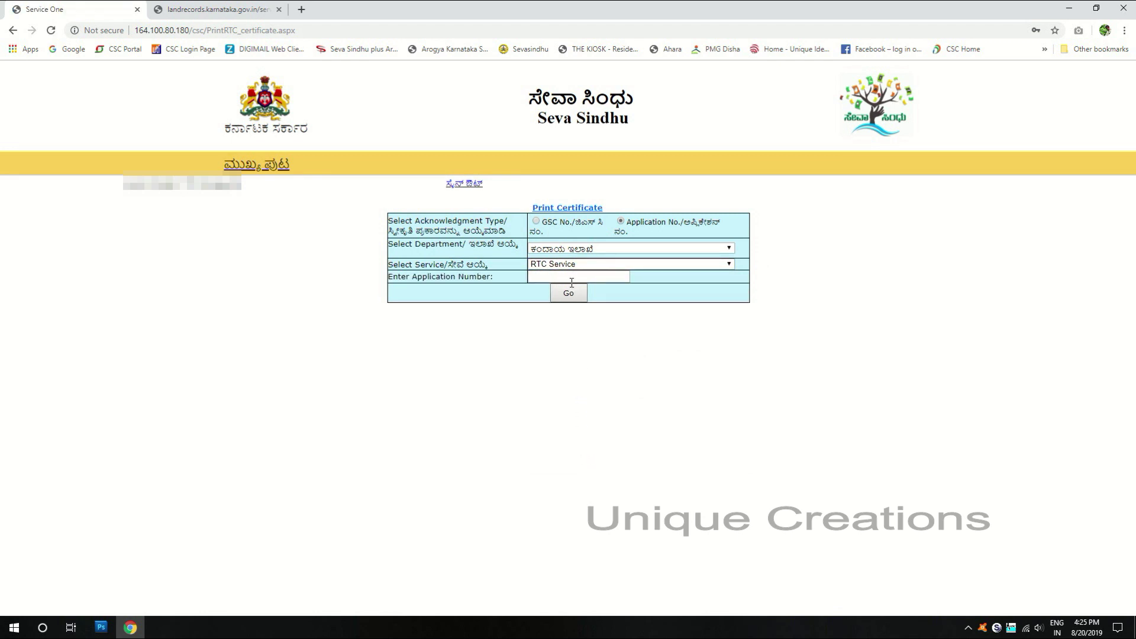
Step: Paste the copied reference number as the application number and submit the form to retrieve the RTC document
left_click(572, 282)
key("ctrl+v")
left_click(571, 296)
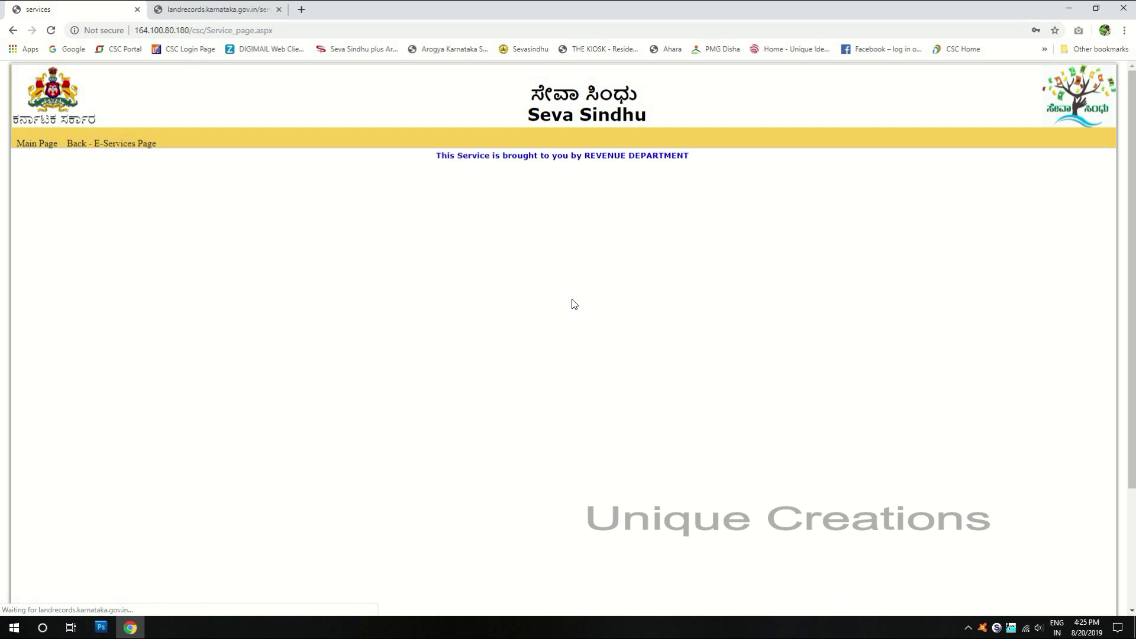
scroll(617, 294, "down", 2)
scroll(619, 296, "up", 1)
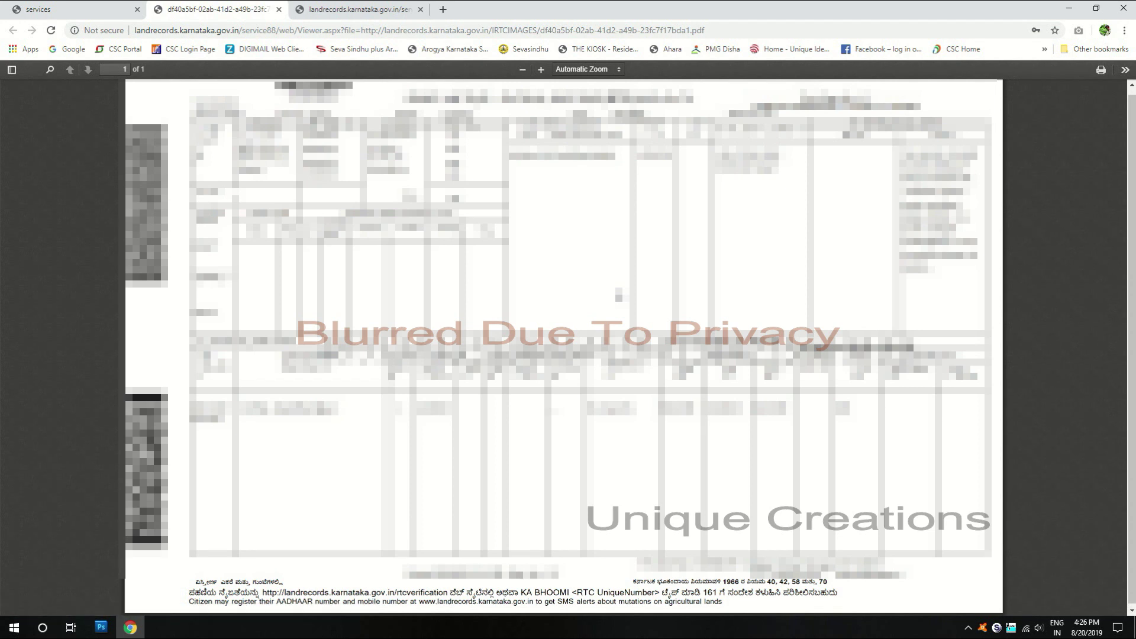
Step: Check the additional print settings and print the RTC document on the HP DeskJet 5810 printer
key("ctrl+p")
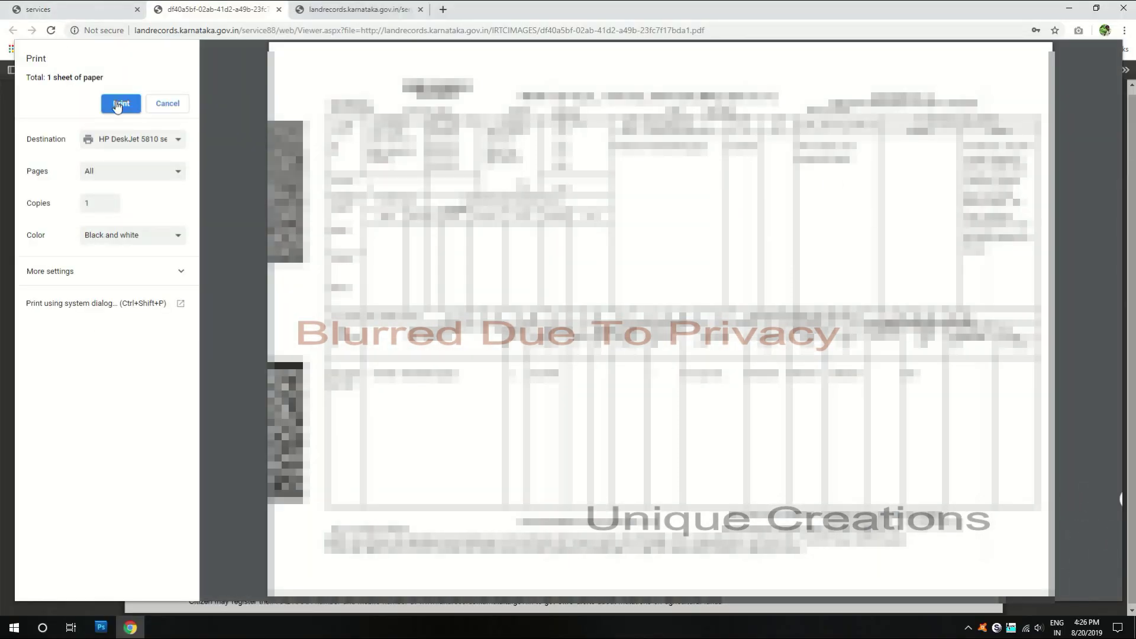
left_click(149, 289)
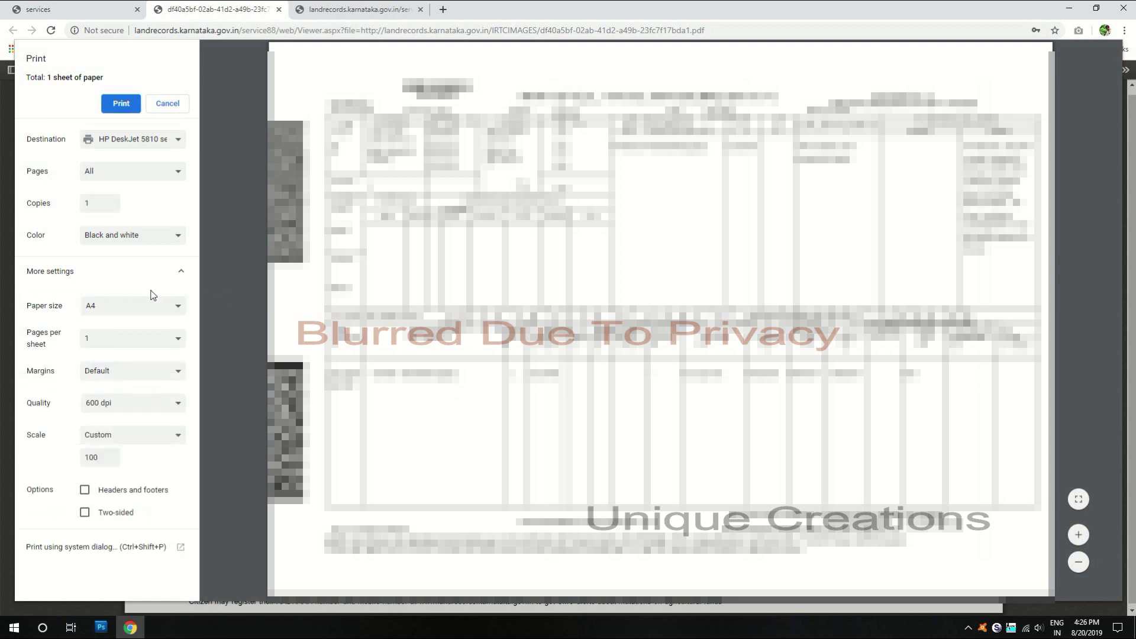
left_click(120, 103)
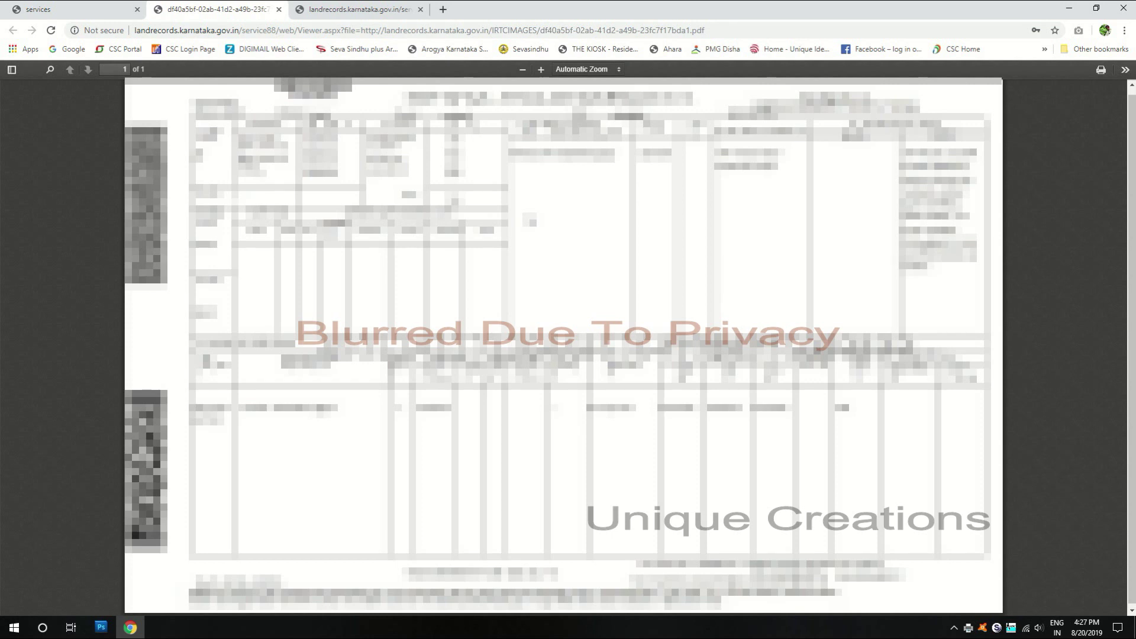
Step: Close the RTC preview and the RTC PDF to get back to the Seva Sindhu service page
left_click(373, 8)
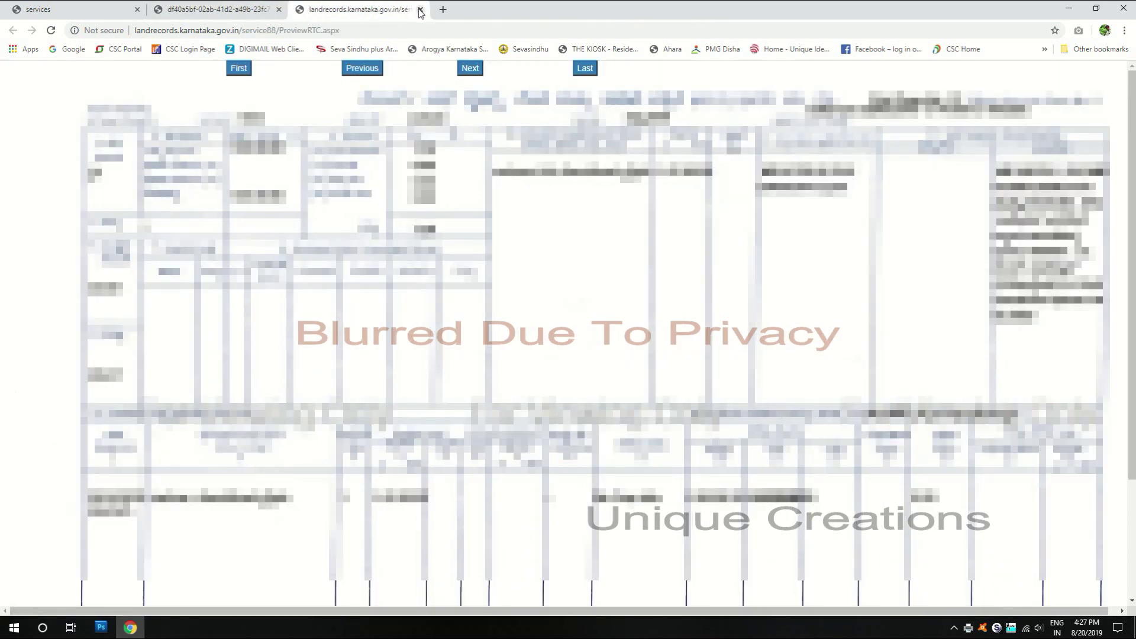
left_click(420, 9)
left_click(278, 10)
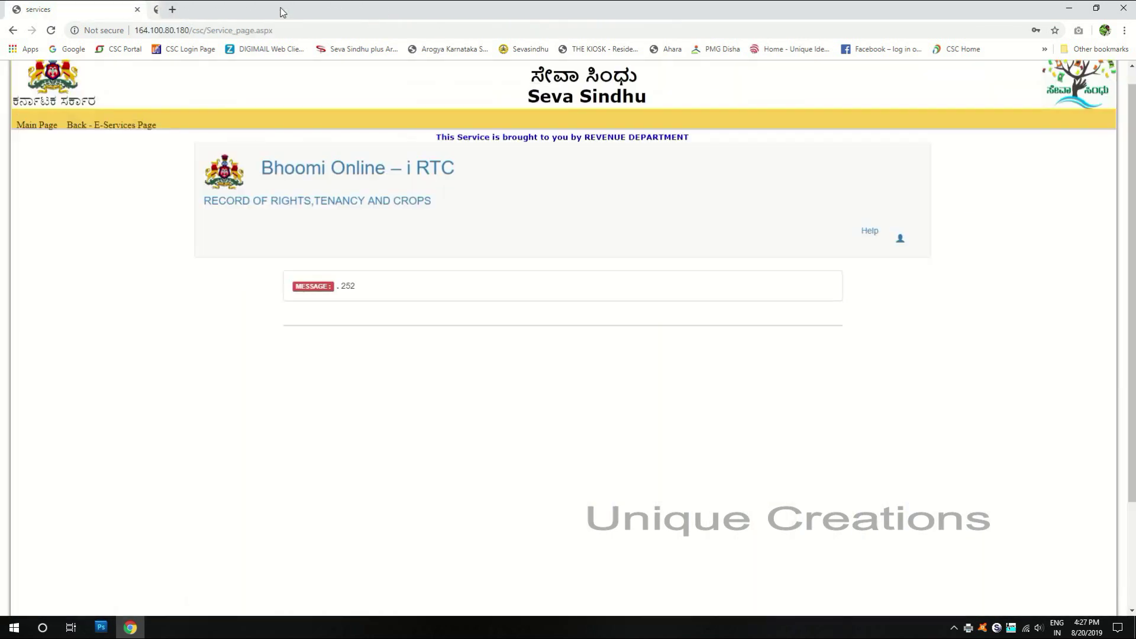
scroll(274, 229, "up", 1)
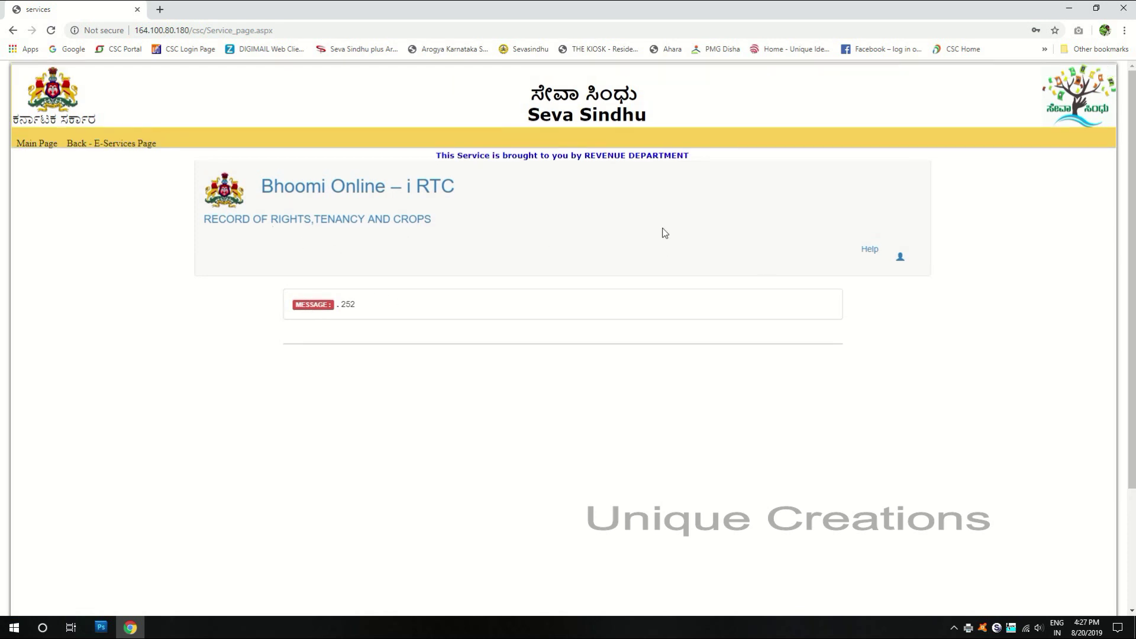
Step: Go back to the main page and reopen the RTC certificate printing form
left_click(38, 150)
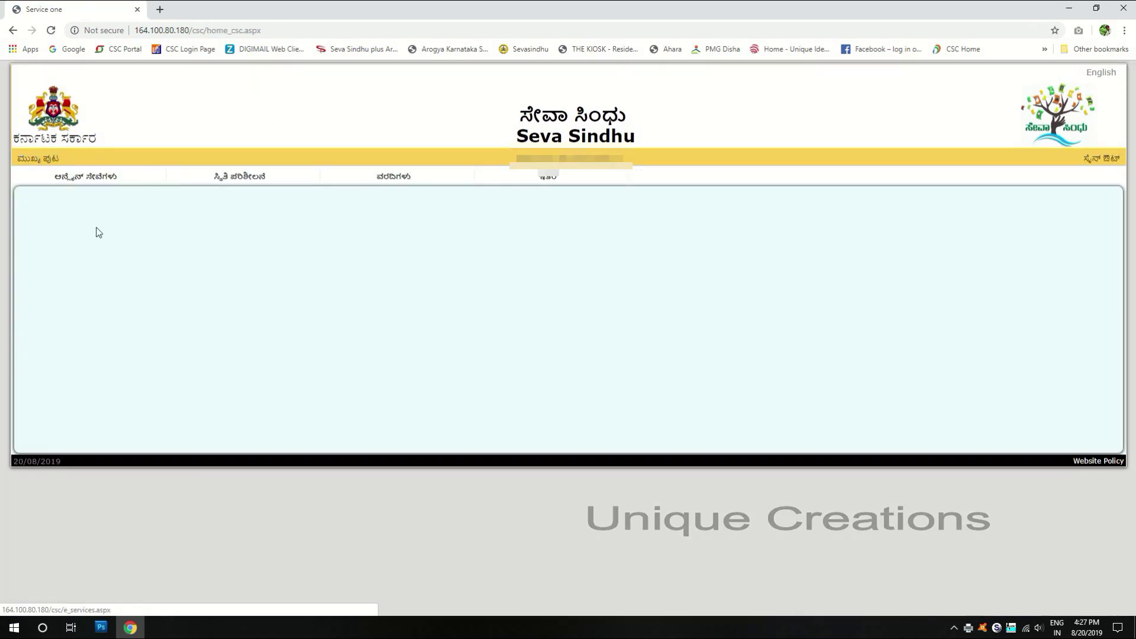
mouse_move(101, 190)
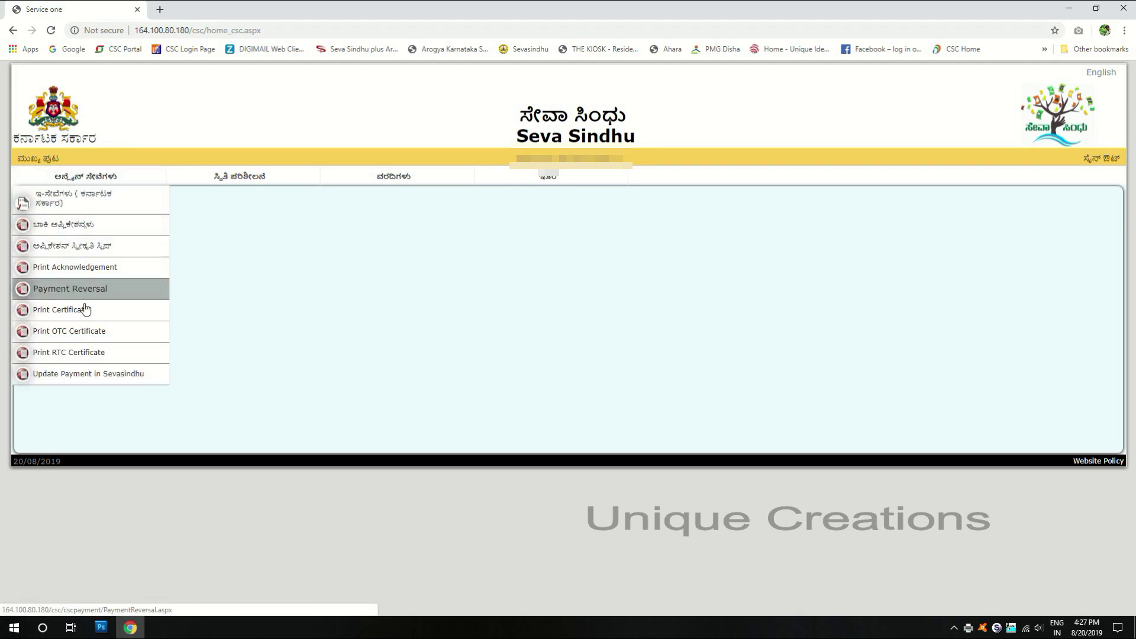
left_click(79, 358)
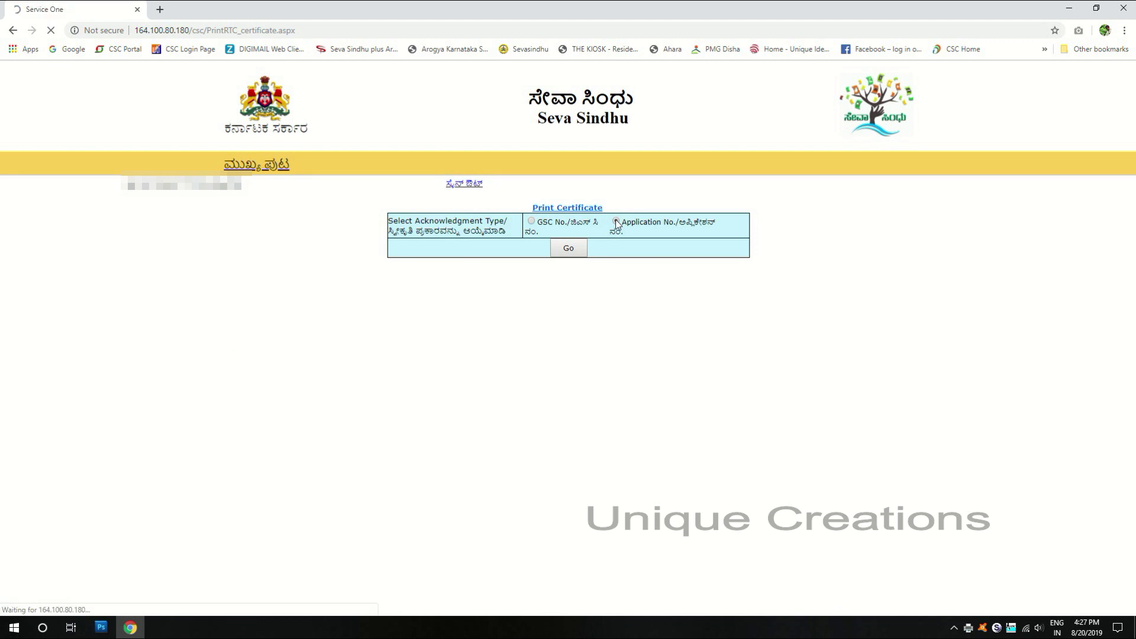
Step: Fill in the print form again with Application No., the ಕಂದಾಯ ಇಲಾಖೆ department and RTC Service
left_click(616, 221)
left_click(630, 248)
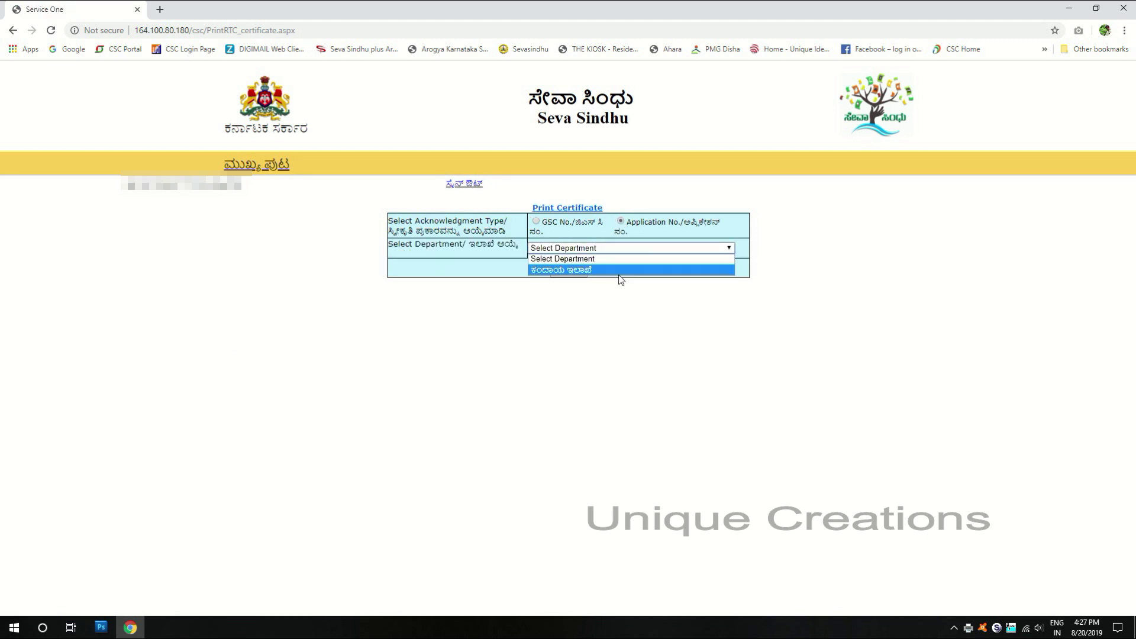
left_click(621, 270)
left_click(598, 264)
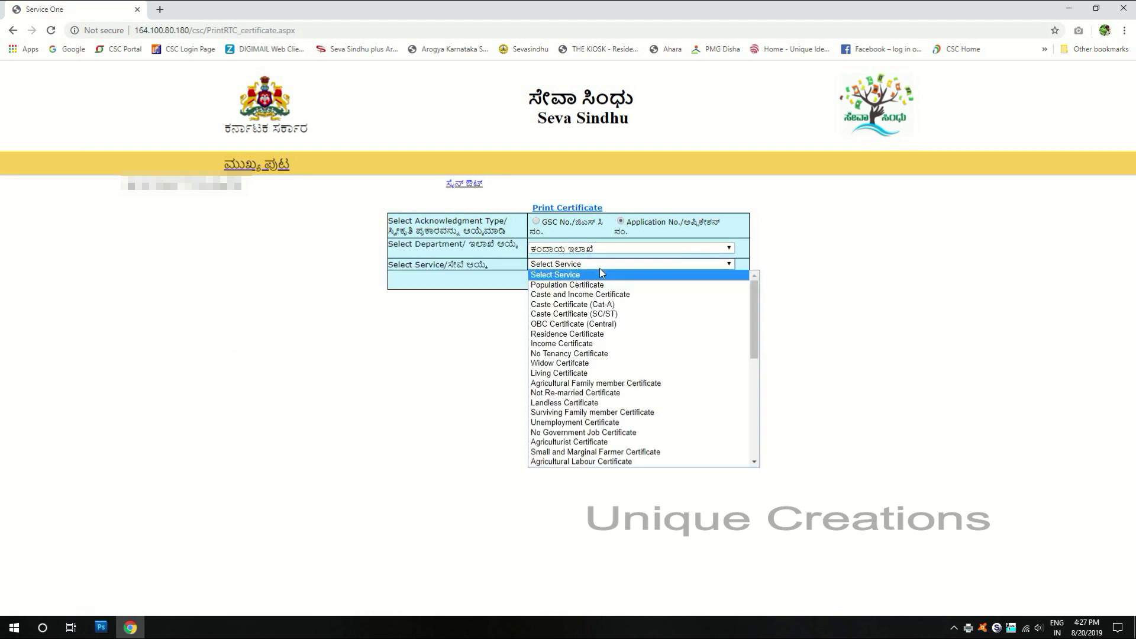
scroll(598, 426, "down", 1)
left_click(616, 264)
scroll(592, 414, "down", 5)
left_click(565, 450)
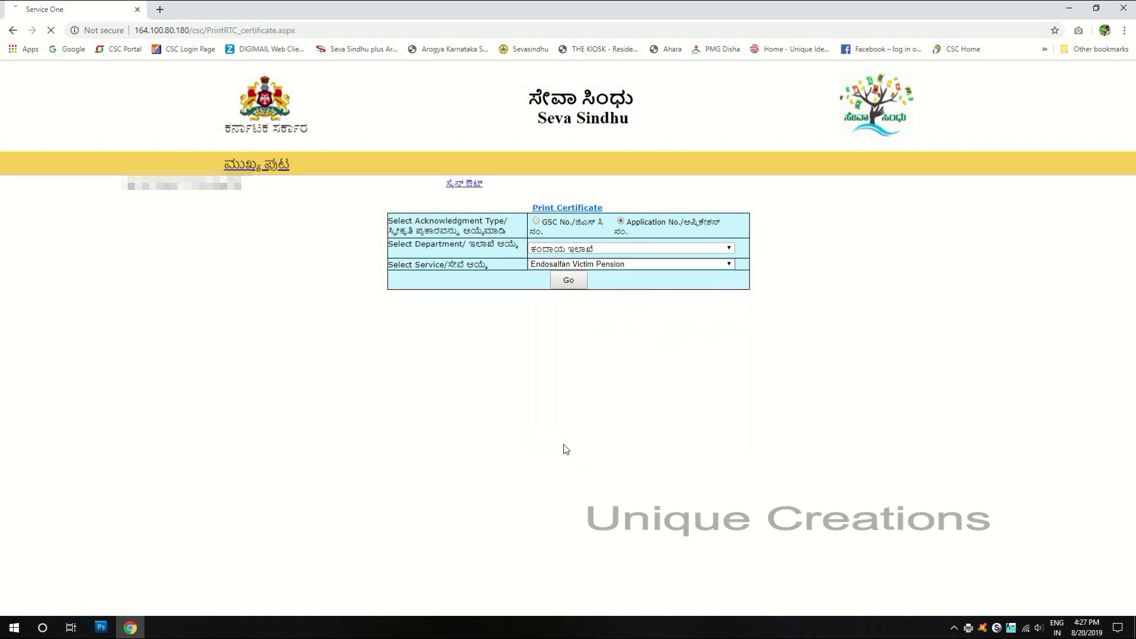
left_click(604, 265)
scroll(583, 426, "down", 1)
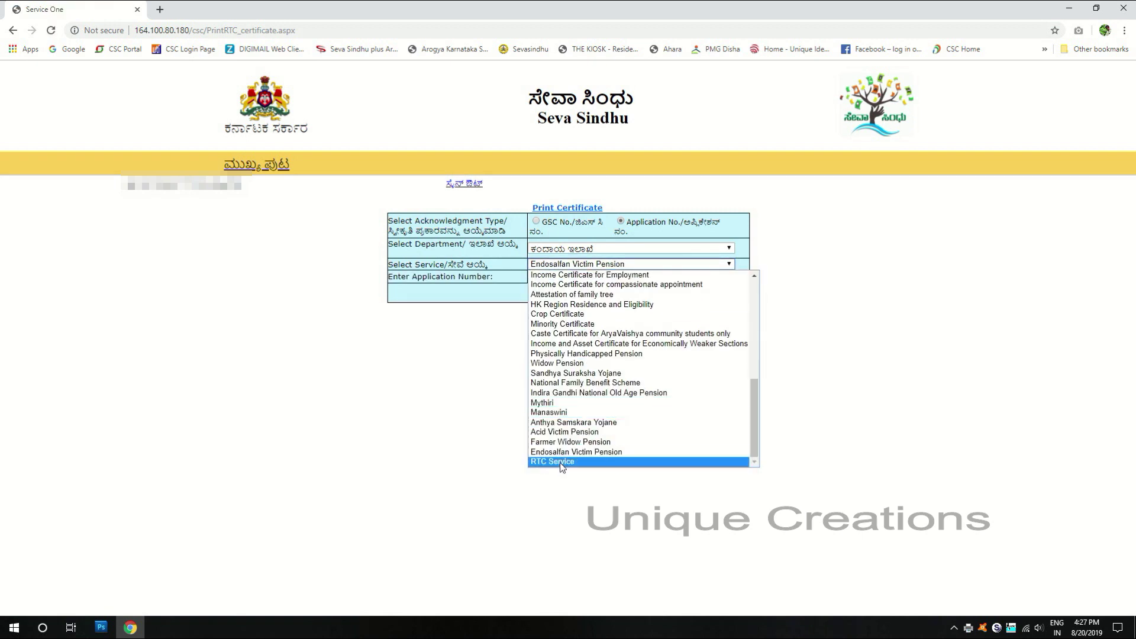
left_click(561, 462)
Step: Enter the same RTC application number from the previously used entries and submit the print request
left_click(602, 275)
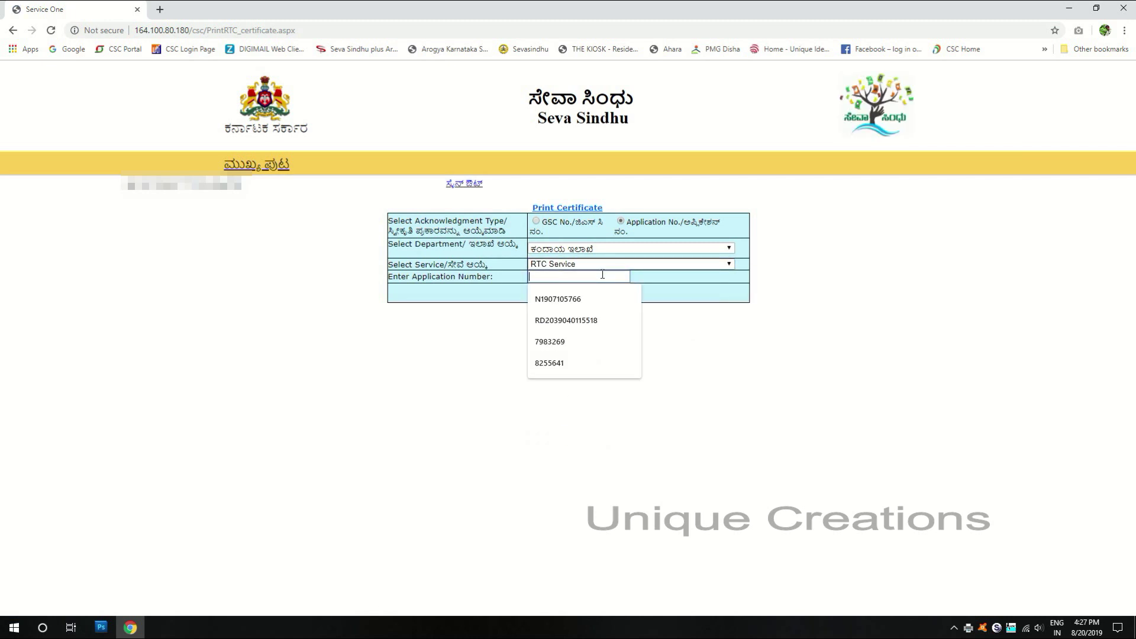
left_click(586, 362)
left_click(572, 294)
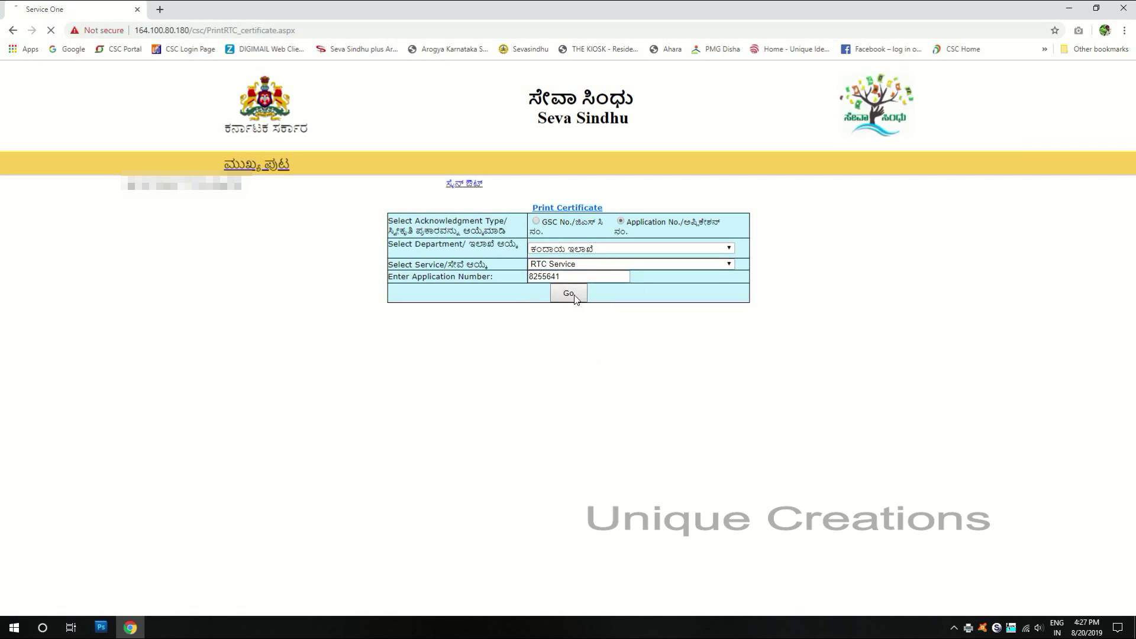